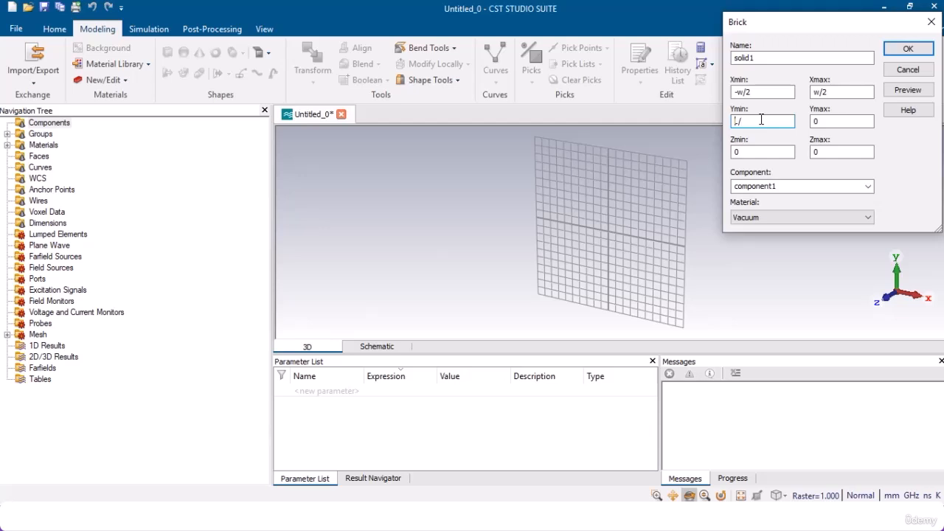
Step: Enter -L/ and L/ as the brick's Ymin and Ymax, and set its Zmax to h
{"action": "type", "text": "-L"}
{"action": "key", "text": "Tab"}
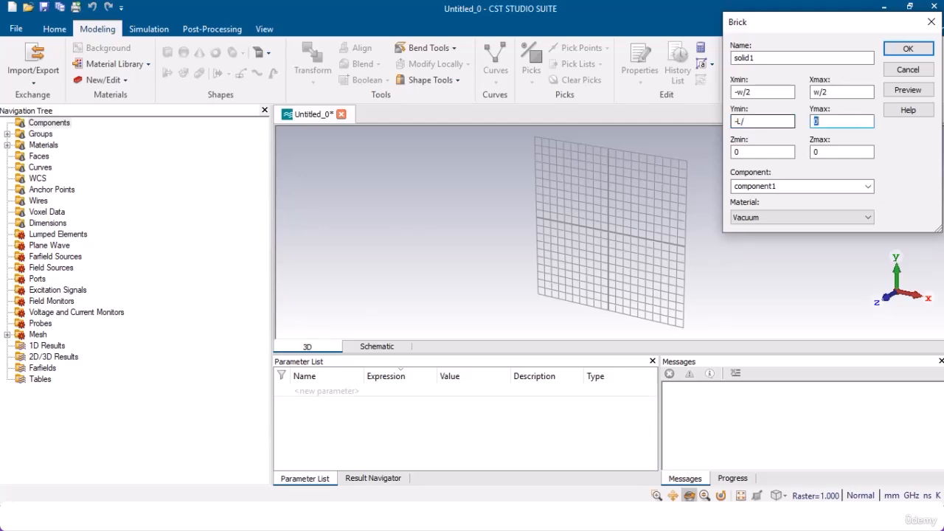
{"action": "type", "text": "L/"}
{"action": "key", "text": "Tab"}
{"action": "key", "text": "Tab"}
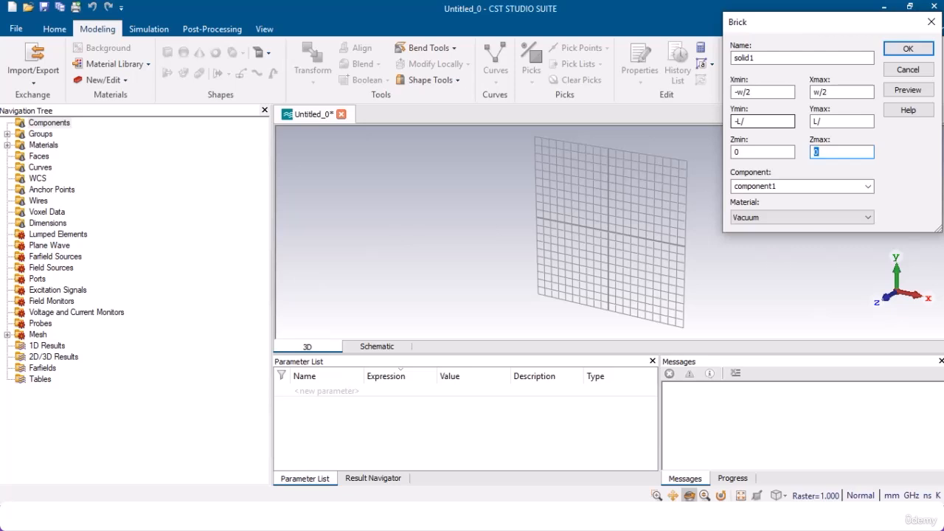
{"action": "type", "text": "h"}
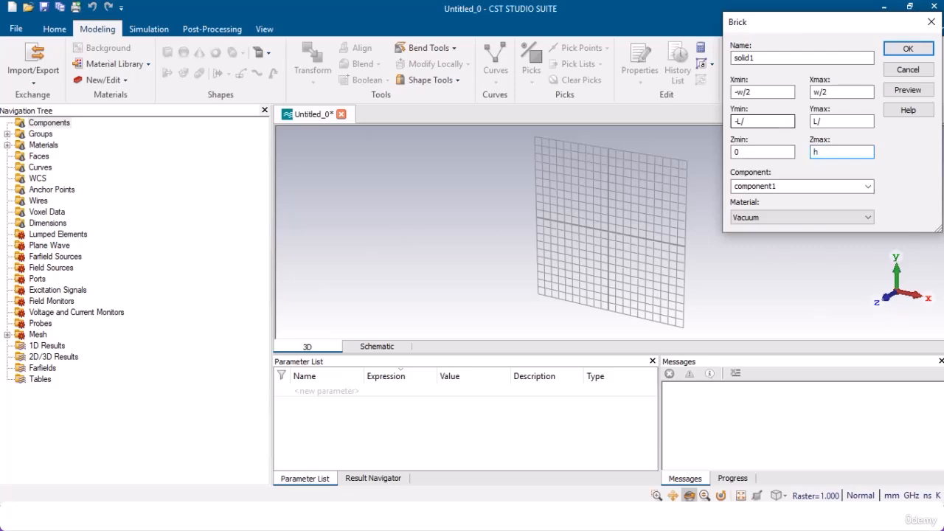
Step: Load Copper (annealed) from the material library as the brick's material
{"action": "left_click", "coordinate": [758, 217]}
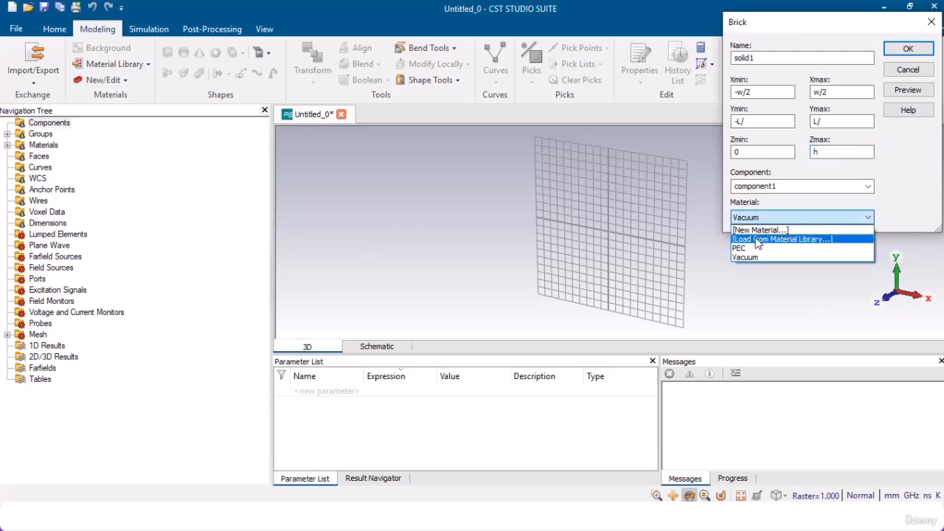
{"action": "left_click", "coordinate": [764, 241]}
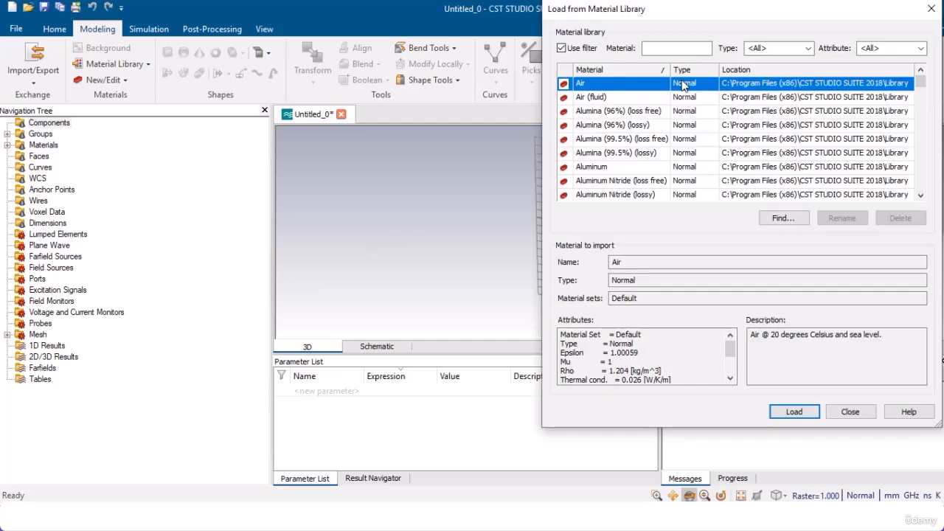
{"action": "left_click", "coordinate": [668, 49]}
{"action": "type", "text": "co"}
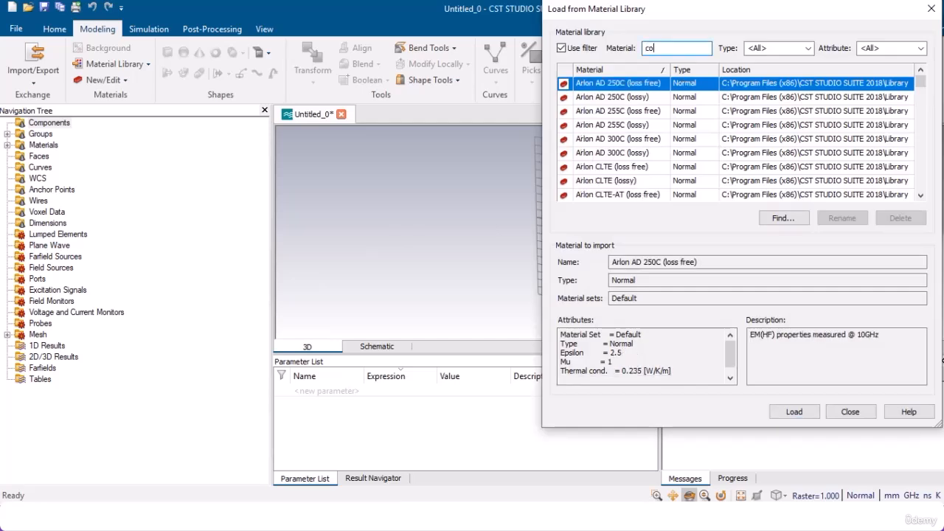
{"action": "type", "text": "p"}
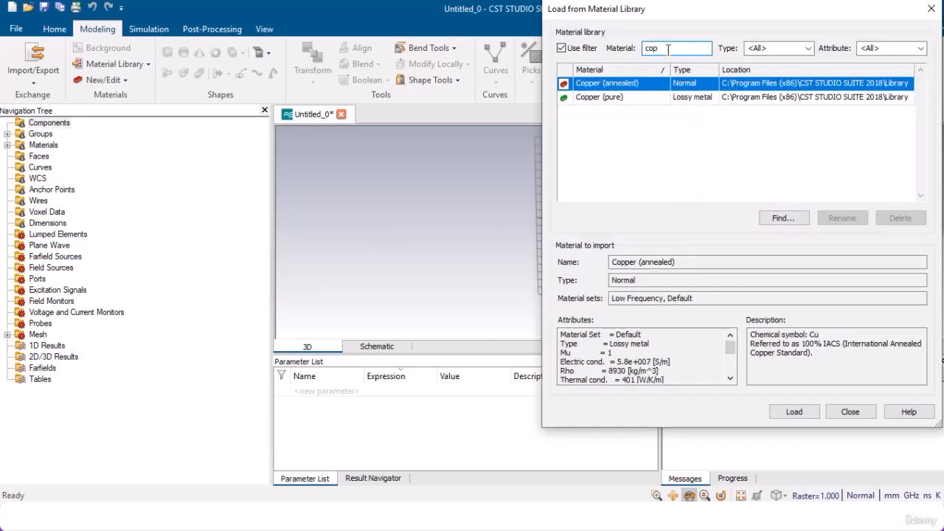
{"action": "left_click", "coordinate": [632, 87]}
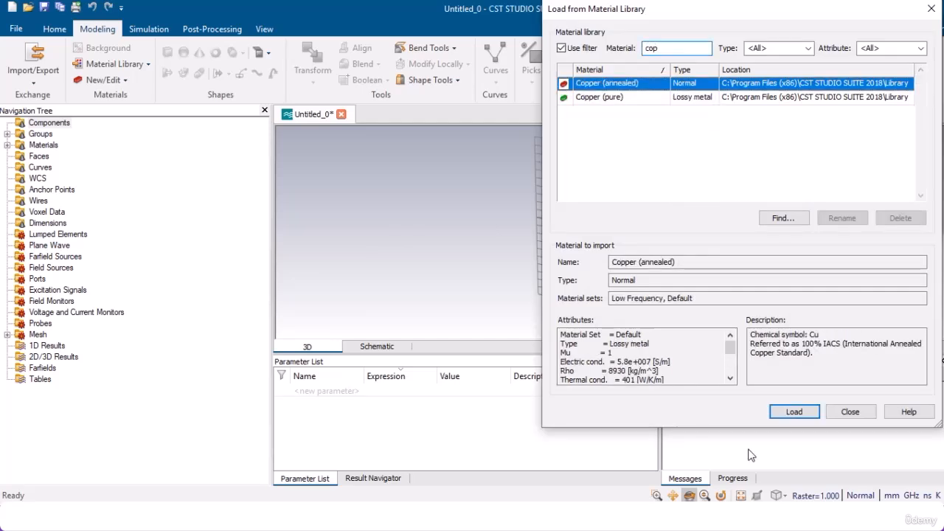
{"action": "left_click", "coordinate": [794, 411]}
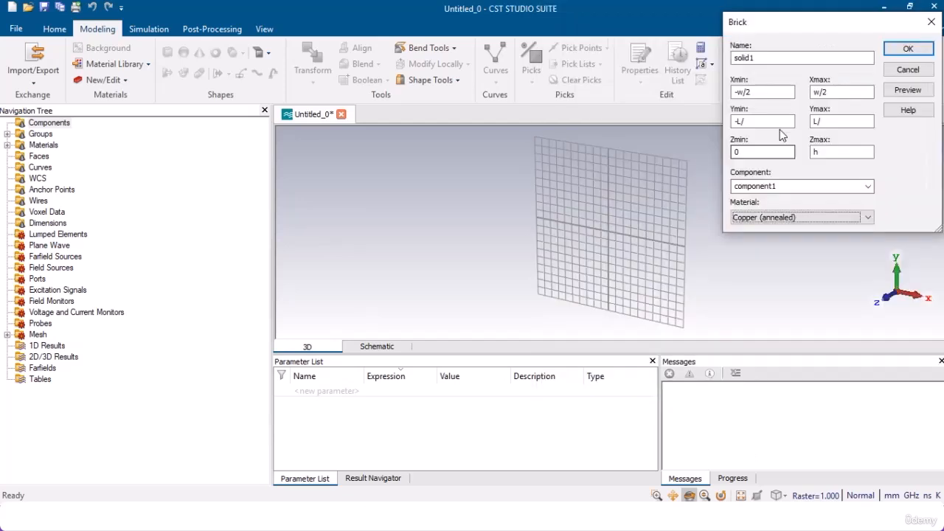
Step: Preview the brick and define the missing parameter w as 8 with the description "width"
{"action": "left_click", "coordinate": [902, 92]}
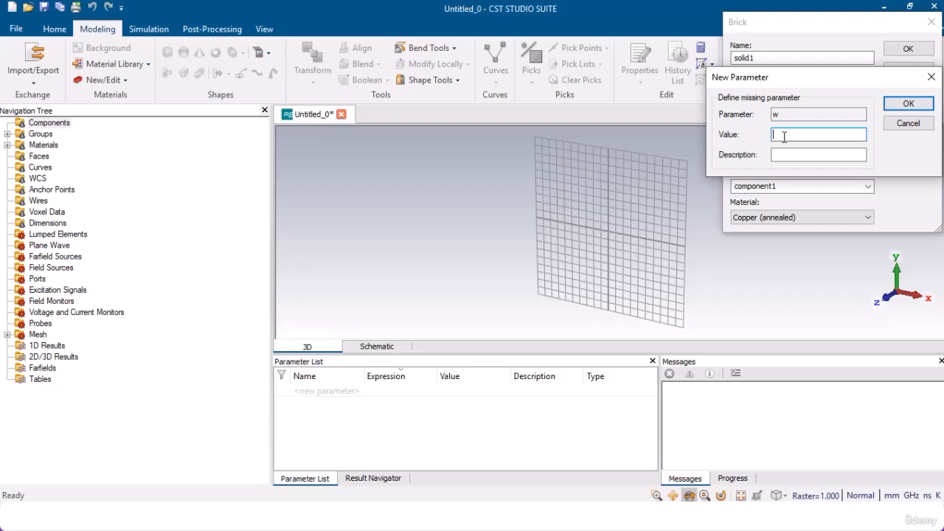
{"action": "type", "text": "8"}
{"action": "left_click", "coordinate": [779, 155]}
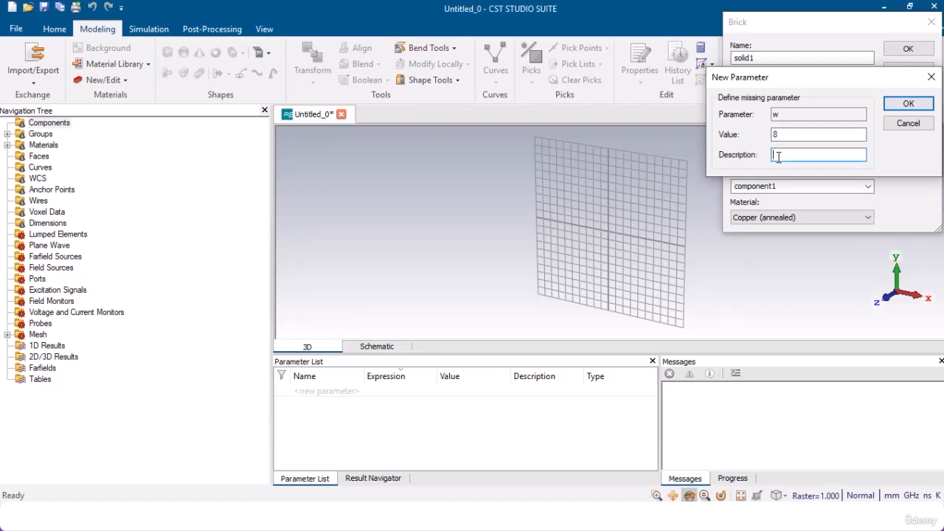
{"action": "type", "text": "width"}
{"action": "key", "text": "Return"}
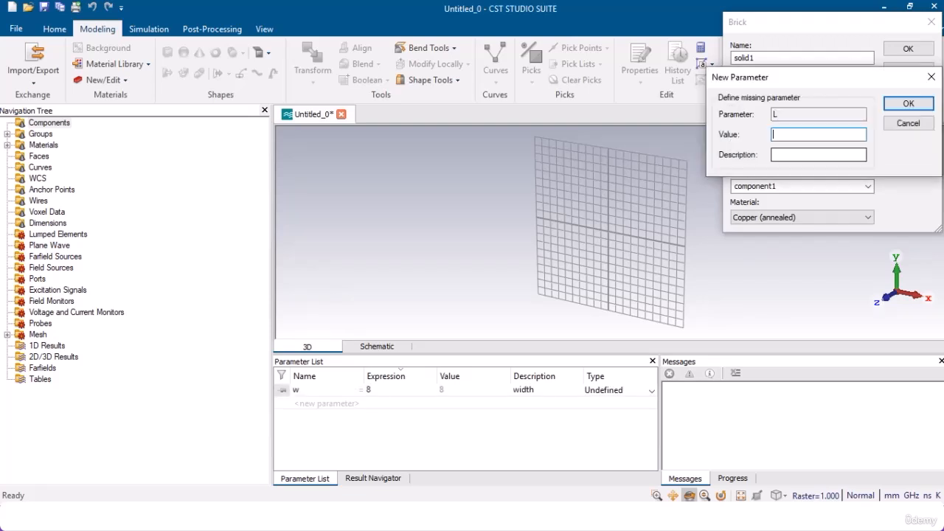
Step: Define the missing parameter L as 8 with the description "length"
{"action": "type", "text": "8"}
{"action": "left_click", "coordinate": [774, 154]}
{"action": "type", "text": "w"}
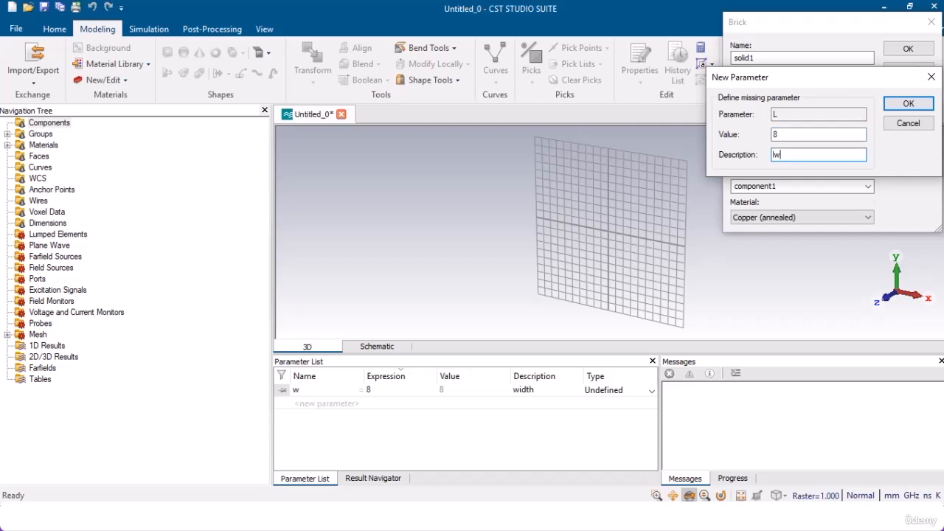
{"action": "key", "text": "BackSpace"}
{"action": "type", "text": "enght"}
{"action": "key", "text": "BackSpace"}
{"action": "key", "text": "BackSpace"}
{"action": "type", "text": "th"}
{"action": "key", "text": "Return"}
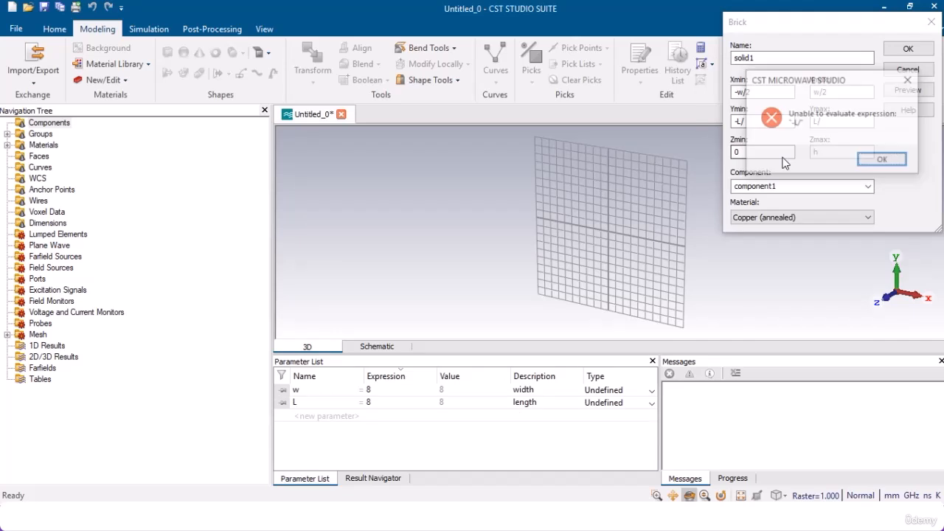
{"action": "key", "text": "Return"}
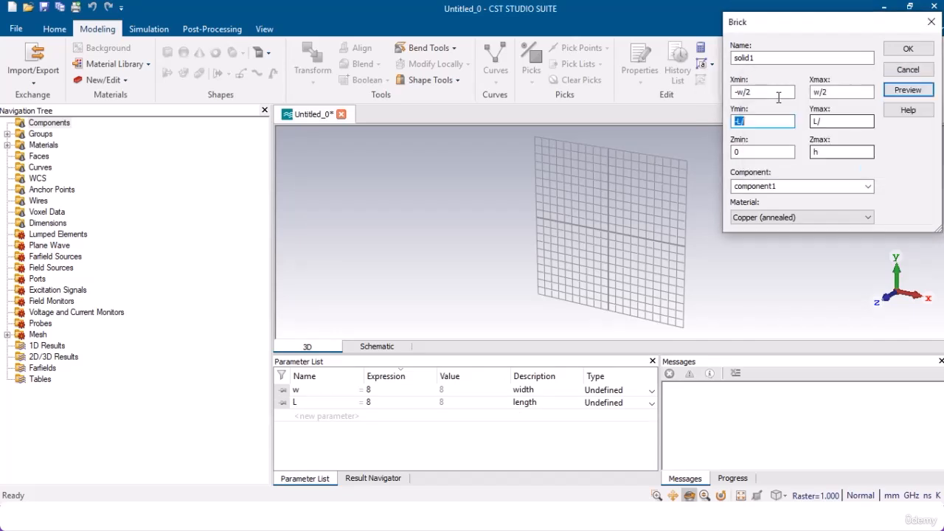
Step: Correct the brick's Y limits to -L/2 for Ymin and L/2 for Ymax
{"action": "left_click", "coordinate": [749, 121]}
{"action": "type", "text": "2"}
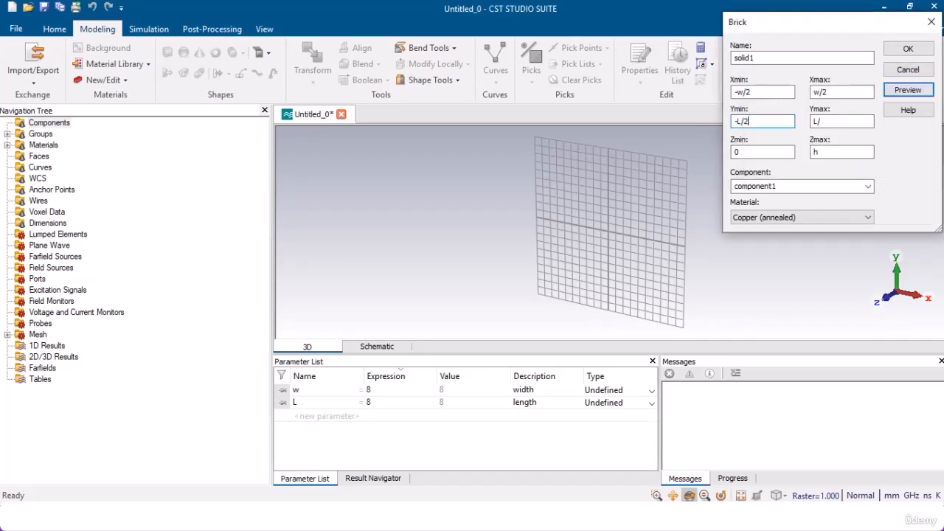
{"action": "left_click", "coordinate": [833, 123]}
{"action": "type", "text": "2"}
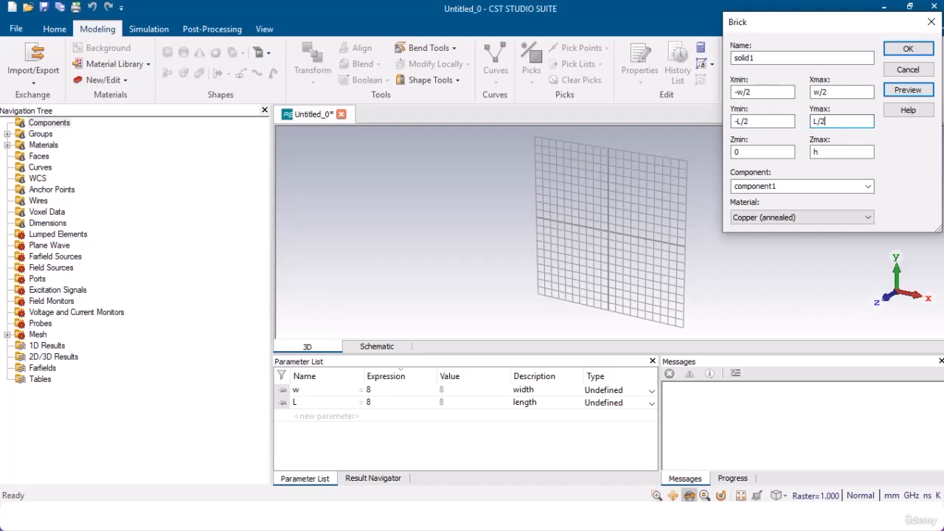
Step: Preview the brick again and define the missing parameter h as 0.035 with the description "height"
{"action": "left_click", "coordinate": [909, 91]}
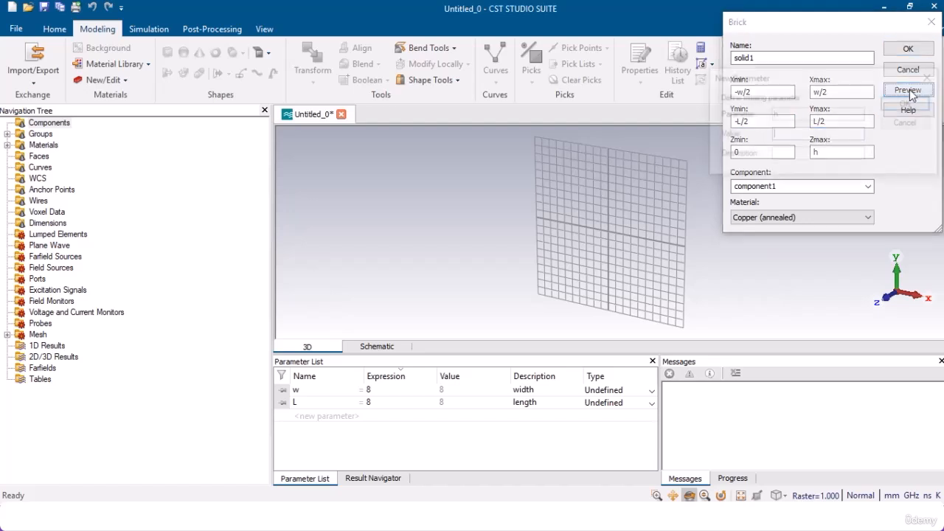
{"action": "type", "text": "0.03"}
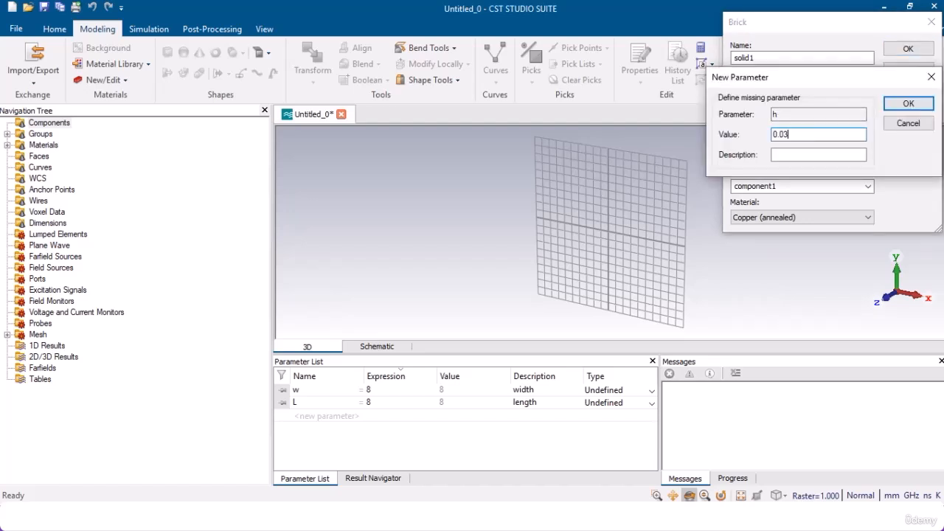
{"action": "type", "text": "5"}
{"action": "left_click", "coordinate": [787, 155]}
{"action": "type", "text": "height"}
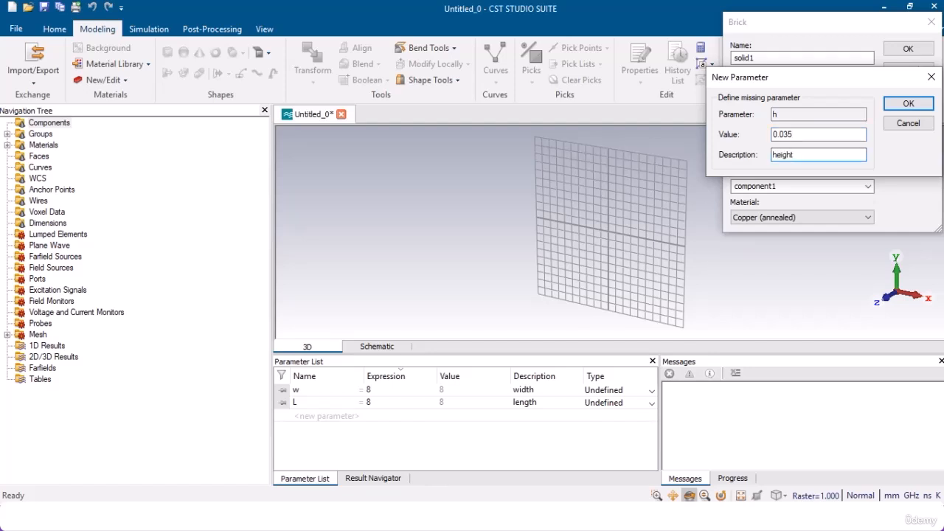
{"action": "key", "text": "BackSpace"}
{"action": "key", "text": "BackSpace"}
{"action": "type", "text": "ht"}
{"action": "left_click", "coordinate": [905, 107]}
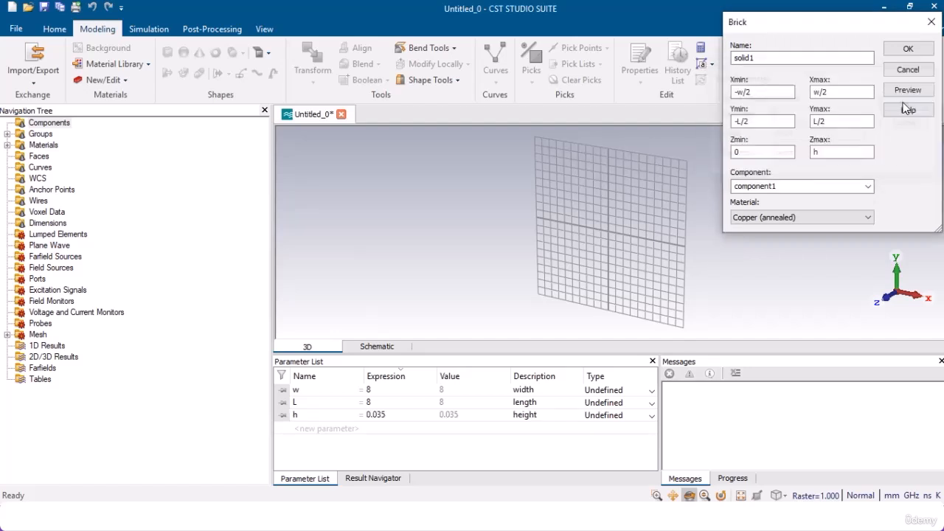
Step: Preview the copper brick solid1 and create it
{"action": "left_click", "coordinate": [907, 90]}
{"action": "left_click_drag", "start_coordinate": [579, 197], "coordinate": [921, 55]}
{"action": "left_click", "coordinate": [919, 53]}
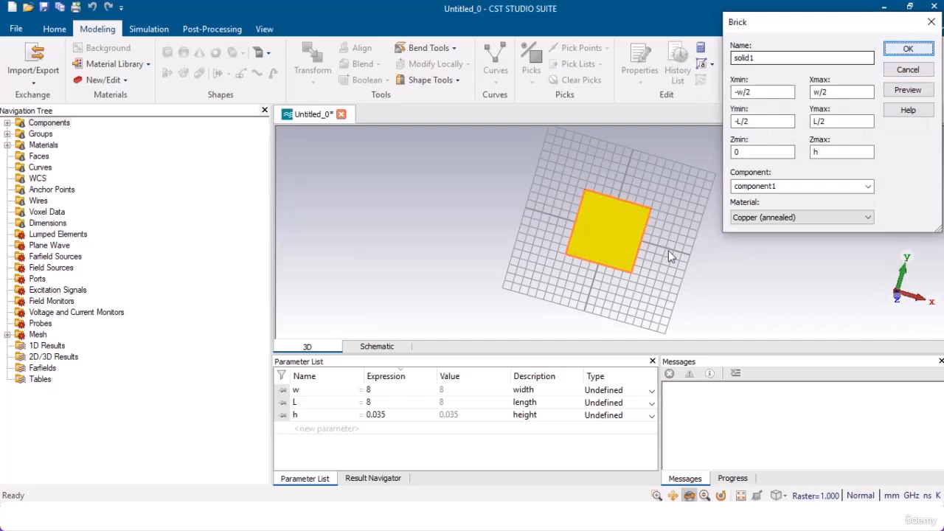
{"action": "key", "text": "Return"}
{"action": "scroll", "coordinate": [614, 251], "scroll_direction": "up", "scroll_amount": 3}
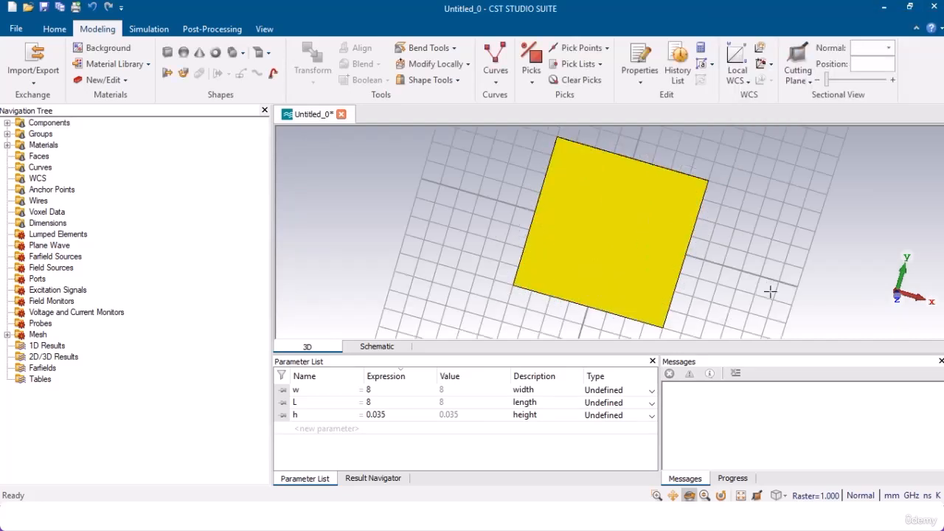
{"action": "left_click", "coordinate": [689, 496]}
{"action": "left_click_drag", "start_coordinate": [567, 267], "coordinate": [608, 221]}
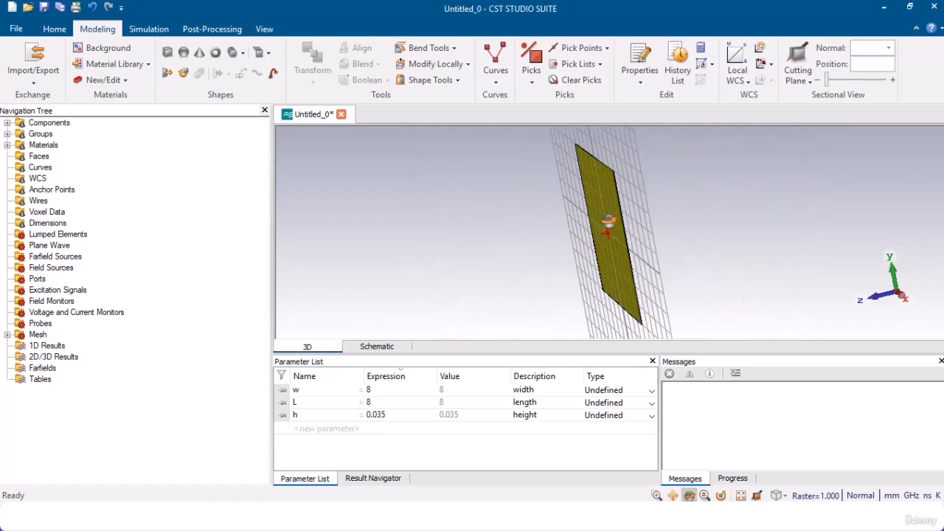
{"action": "key", "text": "space"}
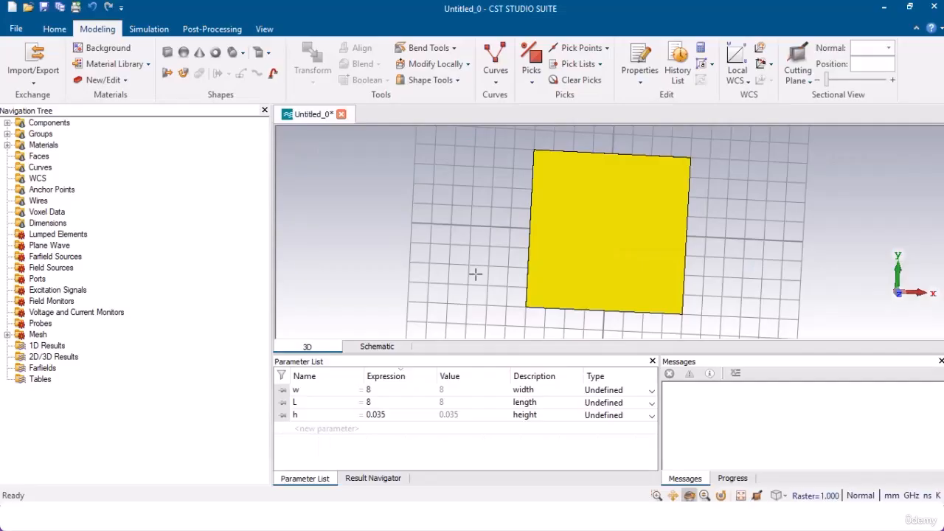
Step: Set up a cylinder named holes with outer radius r and Zmax h
{"action": "left_click", "coordinate": [245, 54]}
{"action": "left_click", "coordinate": [260, 86]}
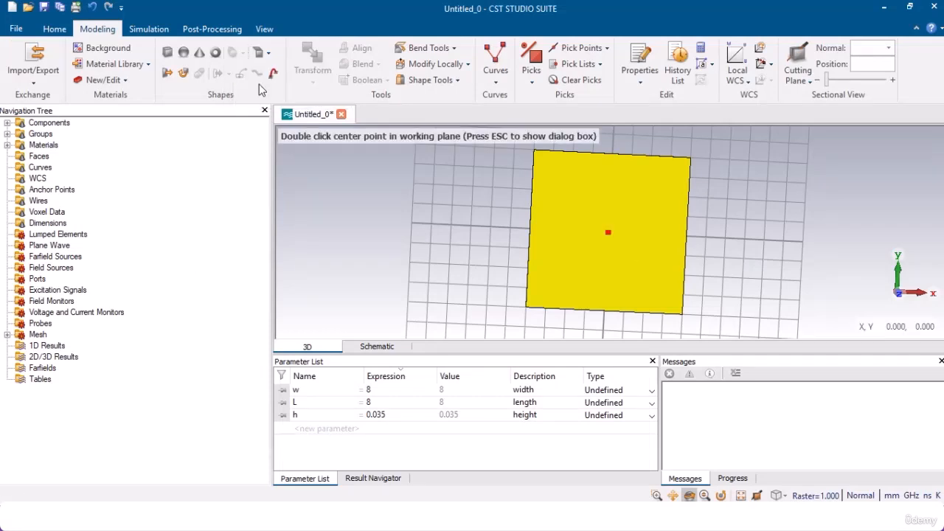
{"action": "key", "text": "Escape"}
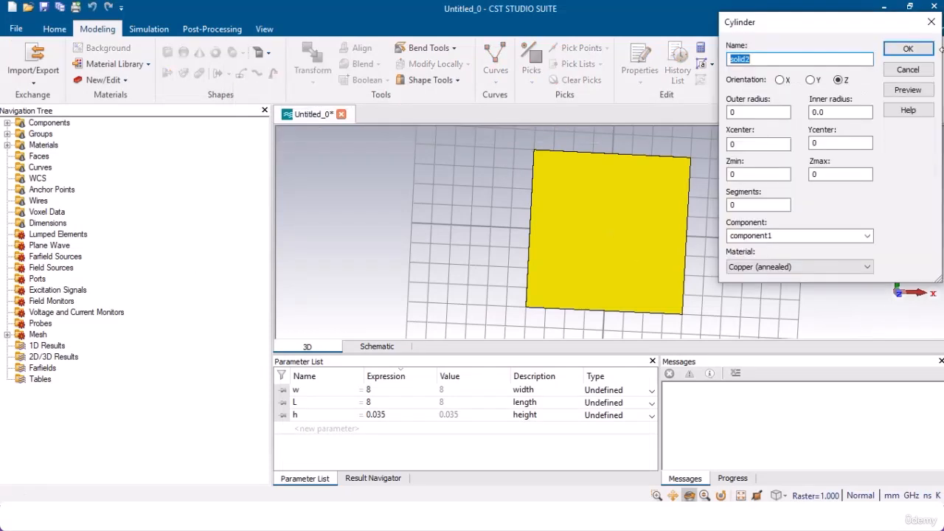
{"action": "type", "text": "holes"}
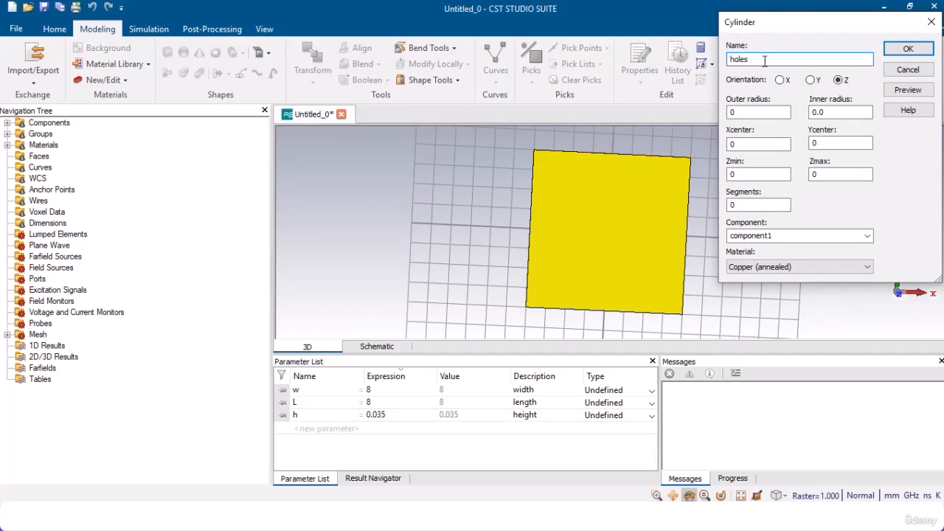
{"action": "double_click", "coordinate": [741, 112]}
{"action": "type", "text": "r"}
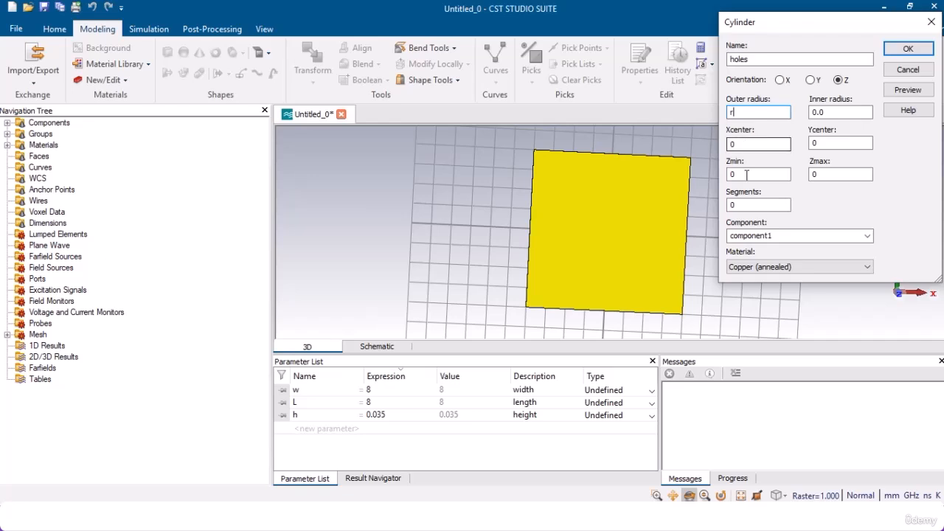
{"action": "left_click", "coordinate": [821, 175]}
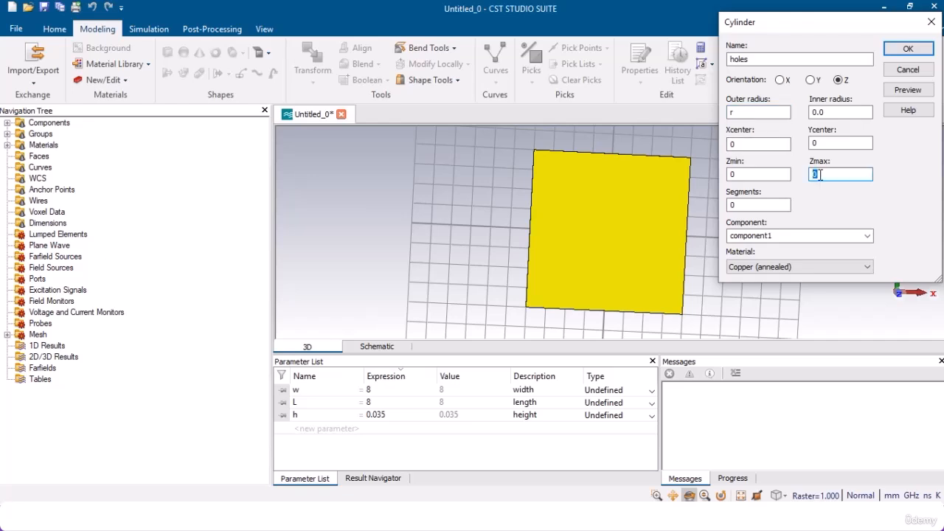
{"action": "type", "text": "h"}
Step: Preview the cylinder, define its missing radius parameter r as 0.5, and create it
{"action": "left_click", "coordinate": [907, 91]}
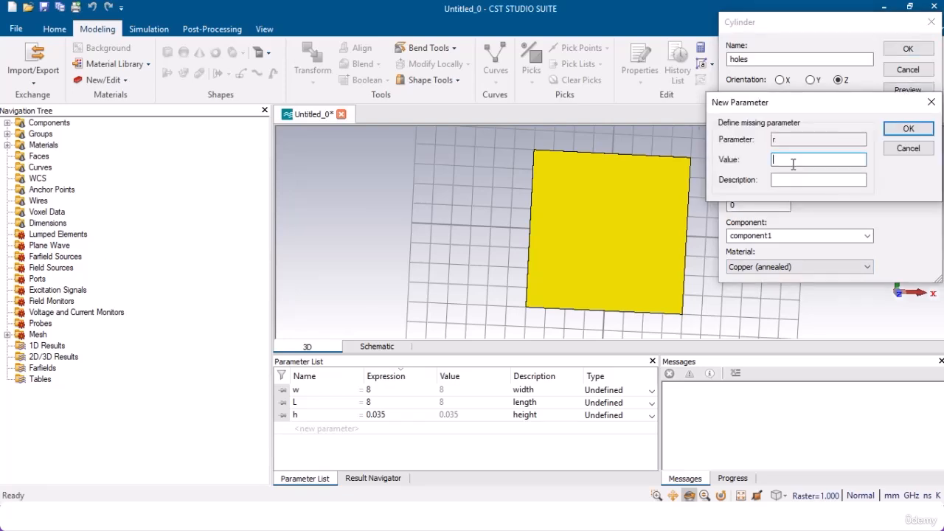
{"action": "type", "text": "0.5"}
{"action": "left_click", "coordinate": [906, 130]}
{"action": "mouse_move", "coordinate": [648, 198]}
{"action": "left_mouse_down"}
{"action": "mouse_move", "coordinate": [826, 309]}
{"action": "mouse_move", "coordinate": [694, 281]}
{"action": "mouse_move", "coordinate": [640, 211]}
{"action": "left_mouse_up"}
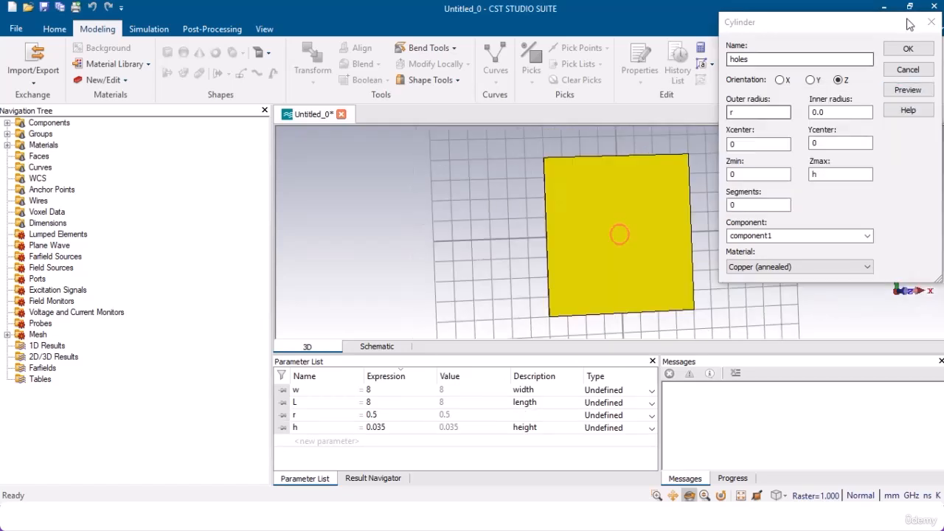
{"action": "left_click", "coordinate": [908, 47]}
Step: Select the cylinder holes in component1 and set up a Translate transform with the Copy option enabled
{"action": "left_click_drag", "start_coordinate": [571, 225], "coordinate": [476, 258]}
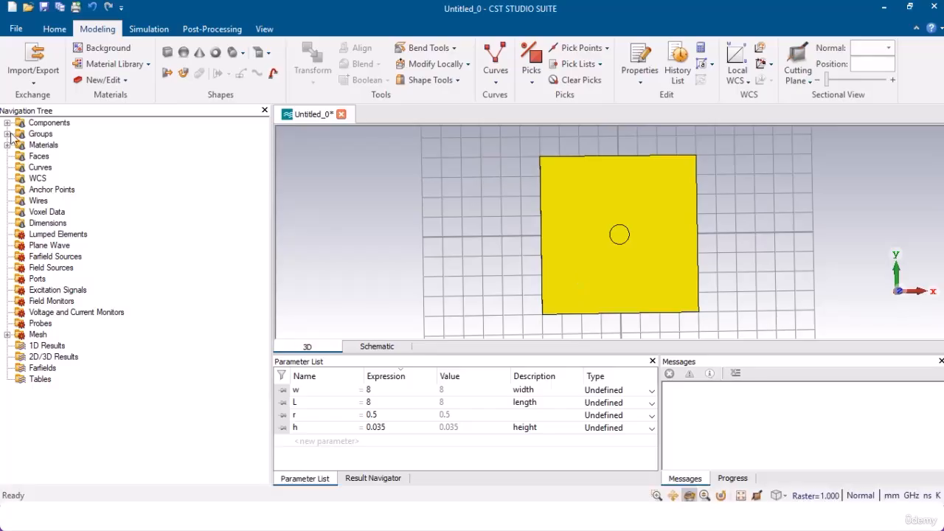
{"action": "double_click", "coordinate": [22, 124]}
{"action": "left_click", "coordinate": [19, 134]}
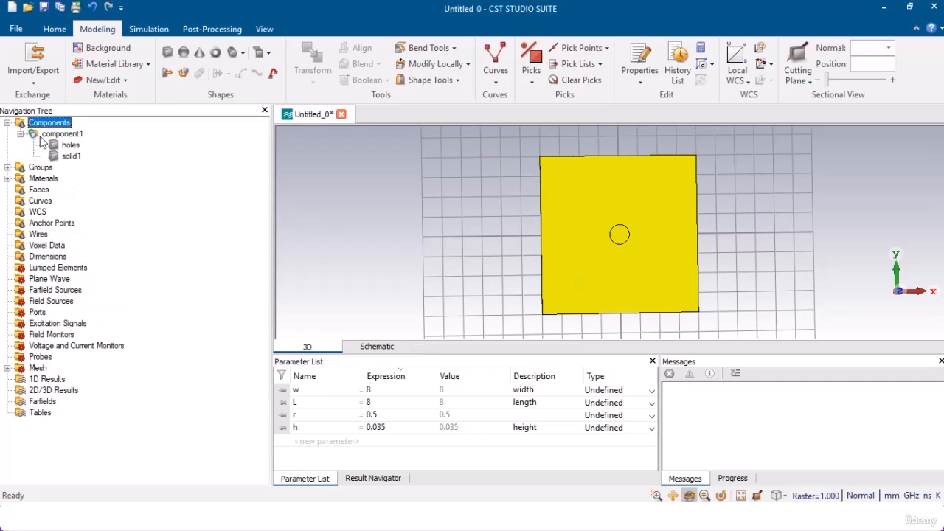
{"action": "left_click", "coordinate": [71, 146]}
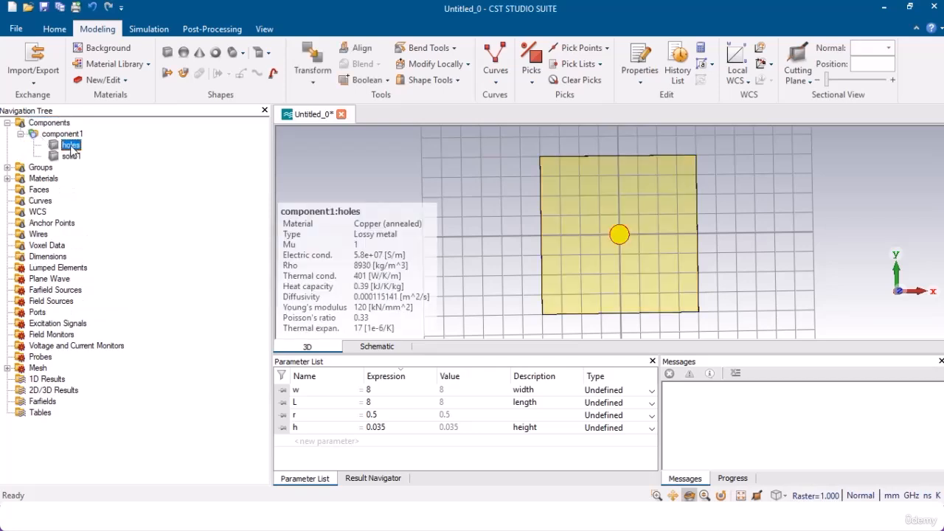
{"action": "left_click", "coordinate": [315, 77]}
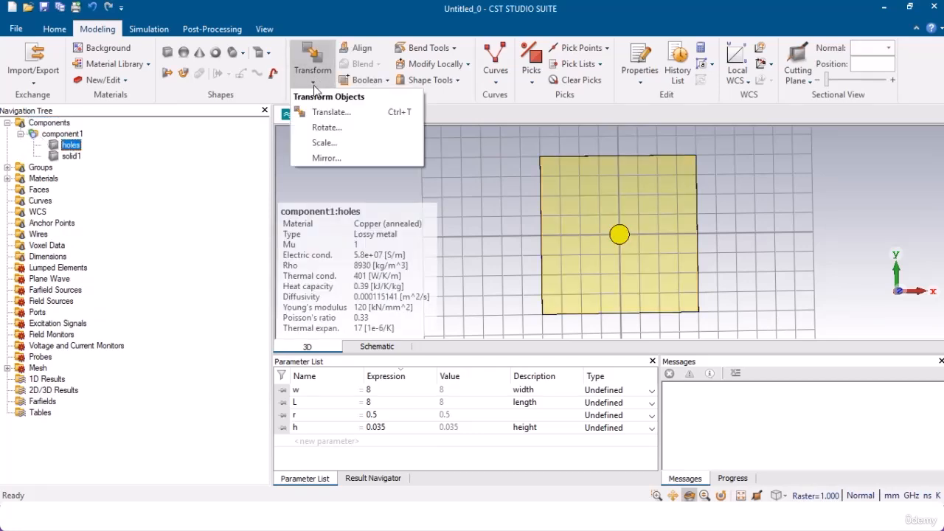
{"action": "left_click", "coordinate": [329, 113]}
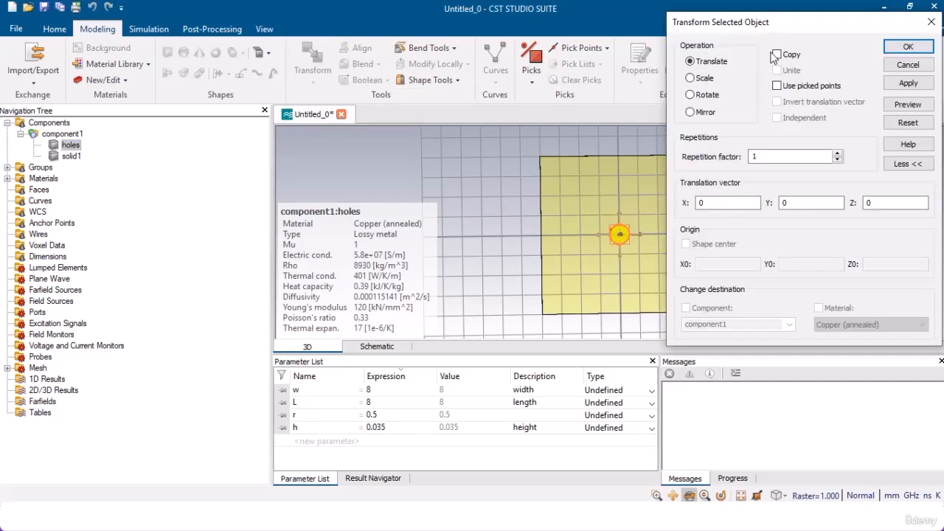
{"action": "left_click", "coordinate": [778, 55]}
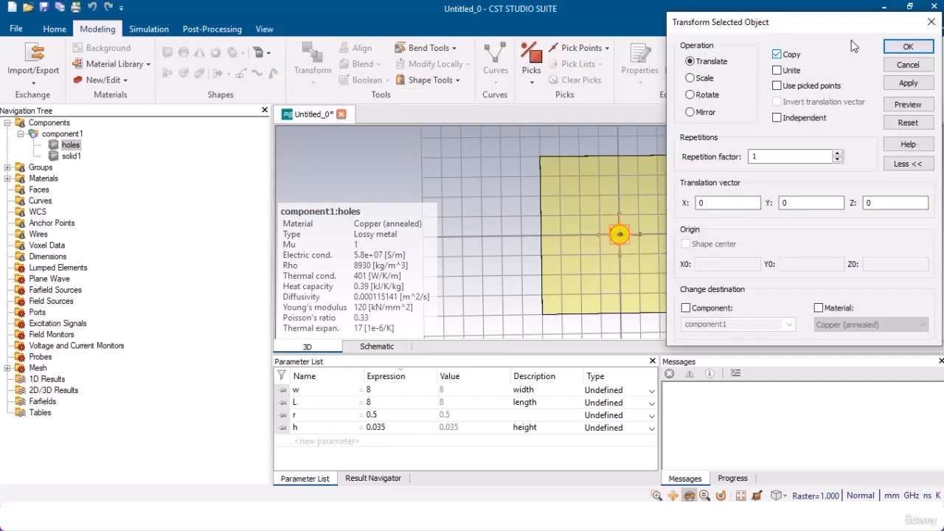
{"action": "left_click_drag", "start_coordinate": [852, 26], "coordinate": [502, 36]}
{"action": "left_click_drag", "start_coordinate": [423, 37], "coordinate": [228, 37]}
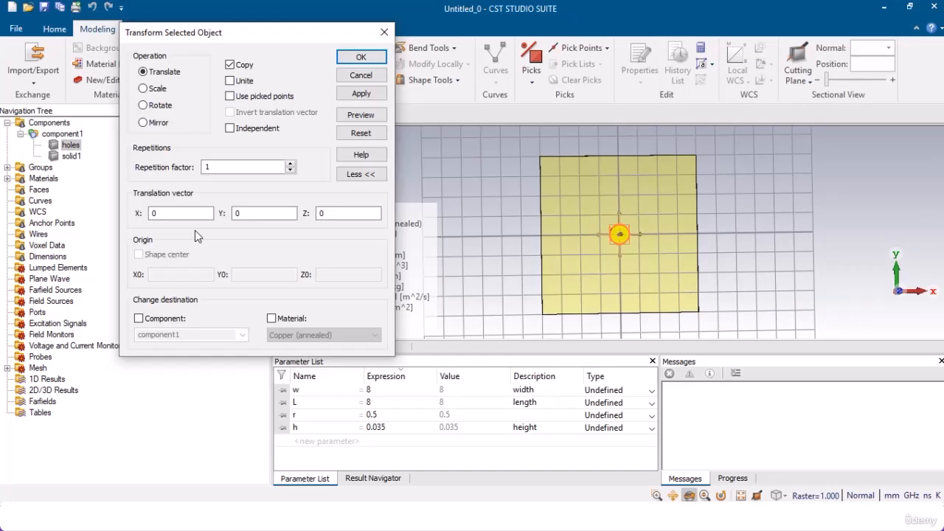
Step: Preview the copied cylinder at X translations of 0.5, 1 and 1.5
{"action": "double_click", "coordinate": [155, 213]}
{"action": "type", "text": "0.5"}
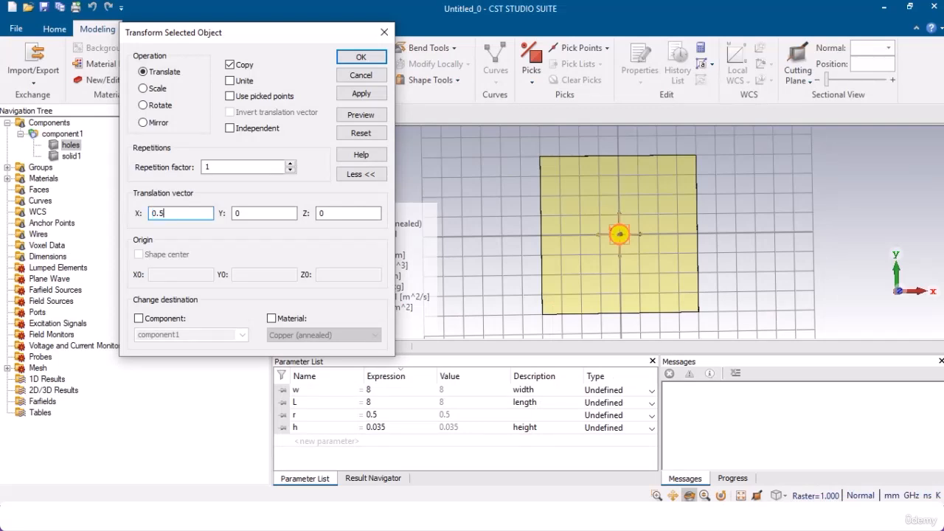
{"action": "left_click", "coordinate": [362, 116]}
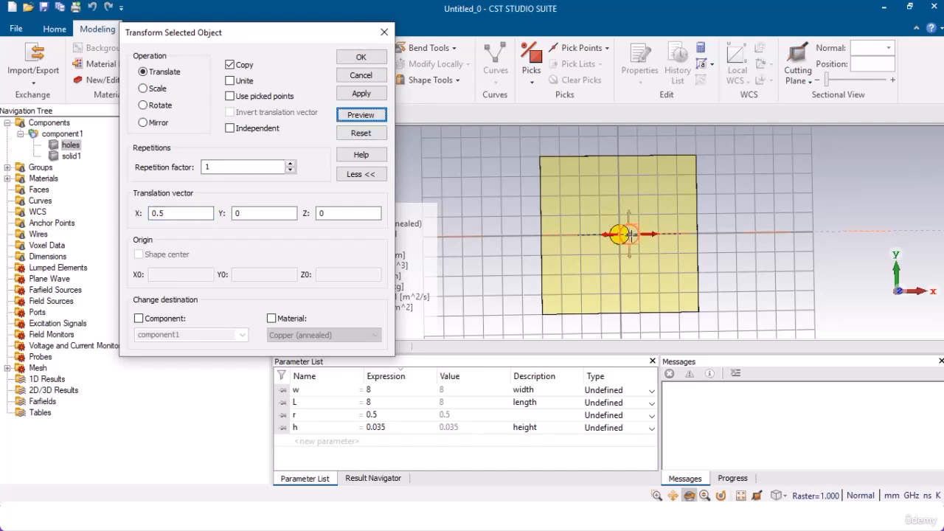
{"action": "left_click", "coordinate": [168, 213]}
{"action": "key", "text": "BackSpace"}
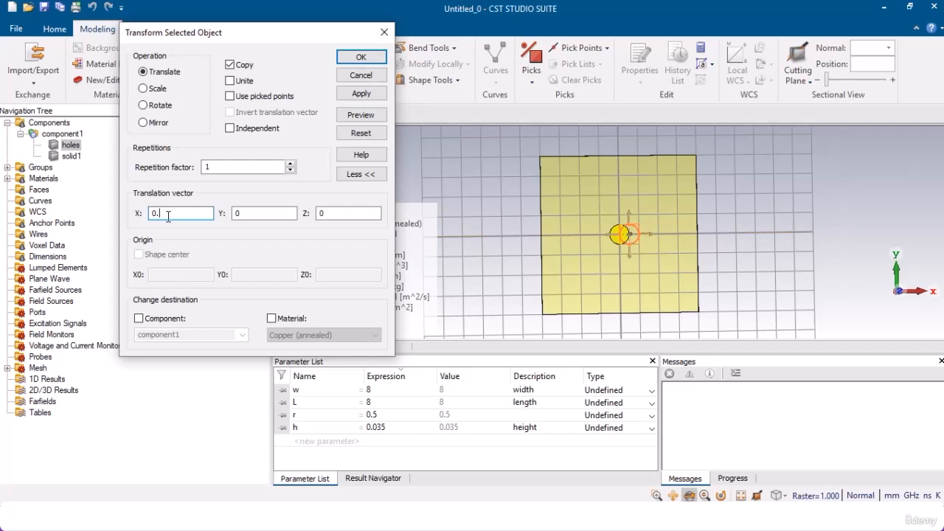
{"action": "key", "text": "BackSpace"}
{"action": "key", "text": "BackSpace"}
{"action": "type", "text": "1"}
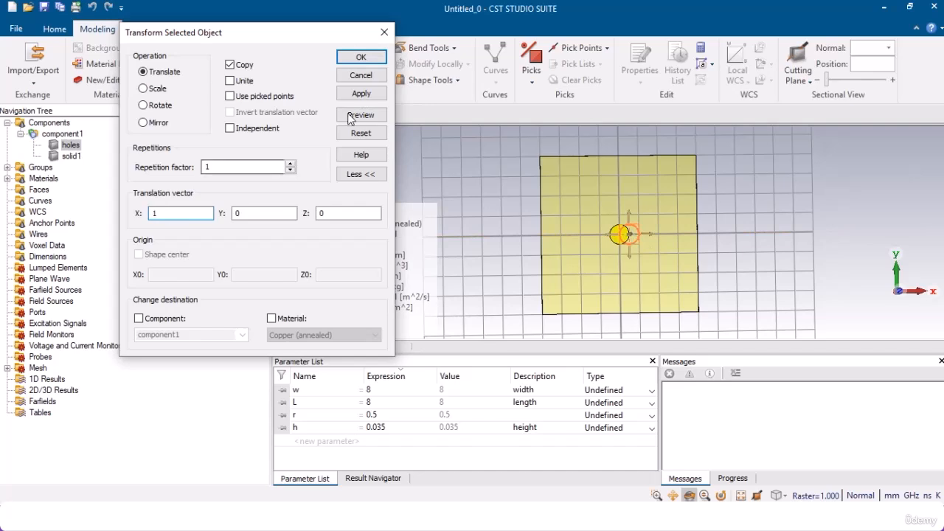
{"action": "left_click", "coordinate": [361, 116]}
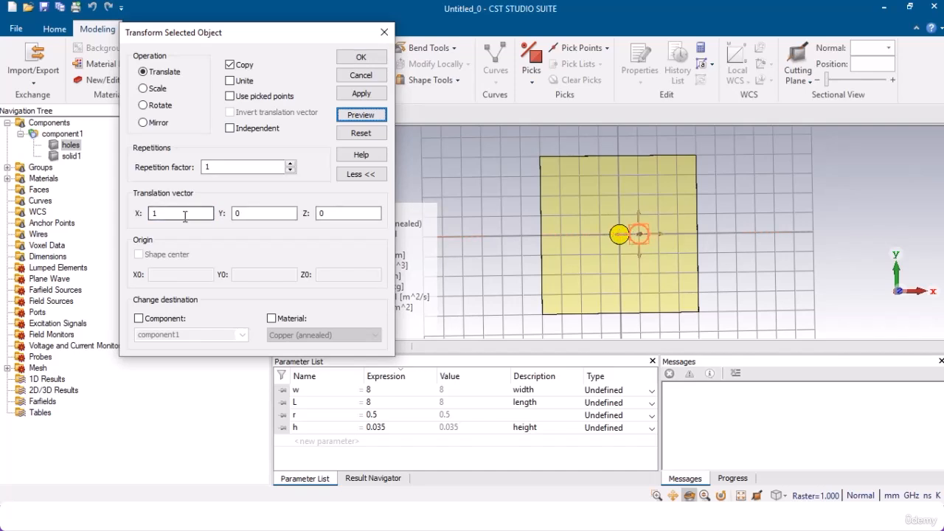
{"action": "left_click", "coordinate": [184, 214]}
{"action": "type", "text": "1.5"}
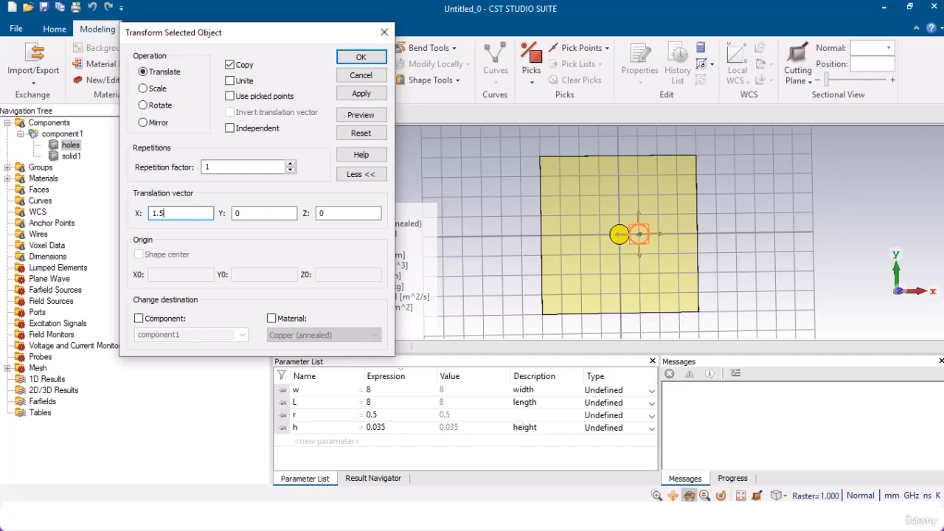
{"action": "left_click", "coordinate": [371, 121]}
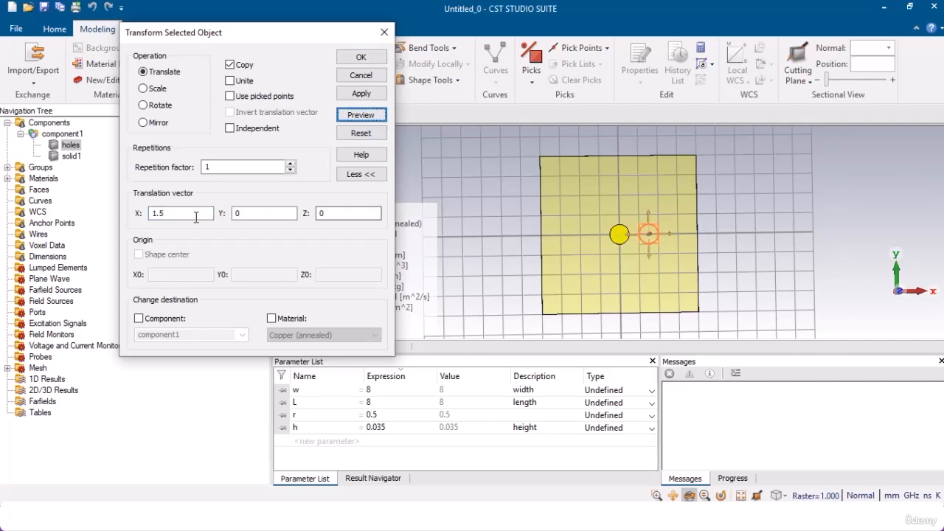
Step: Set the X translation to the parameter d and define the missing parameter d as 1.5
{"action": "left_click", "coordinate": [170, 213]}
{"action": "double_click", "coordinate": [170, 213]}
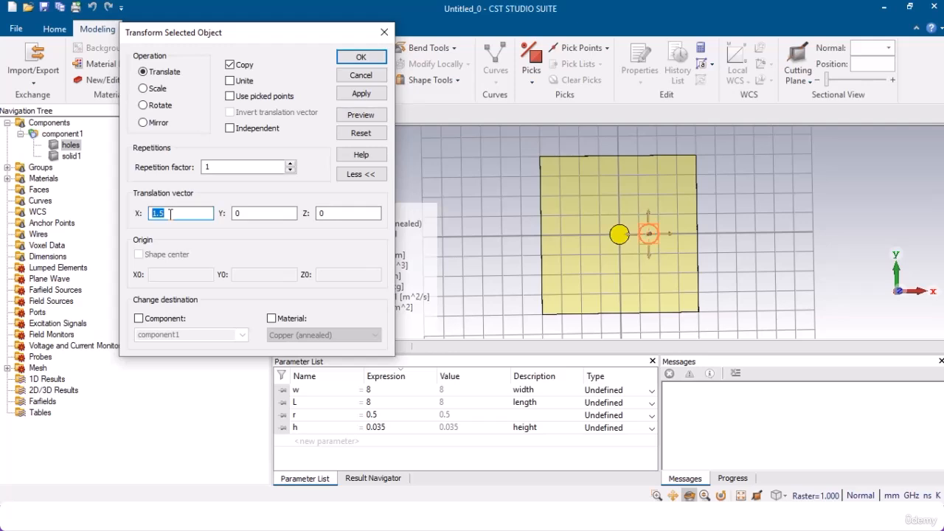
{"action": "type", "text": "d"}
{"action": "left_click", "coordinate": [361, 117]}
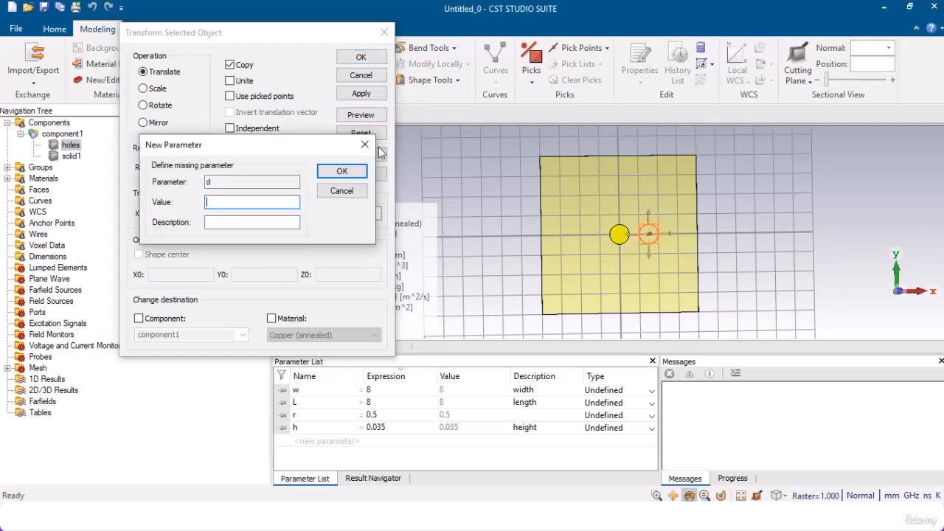
{"action": "type", "text": "1.5"}
{"action": "left_click", "coordinate": [342, 171]}
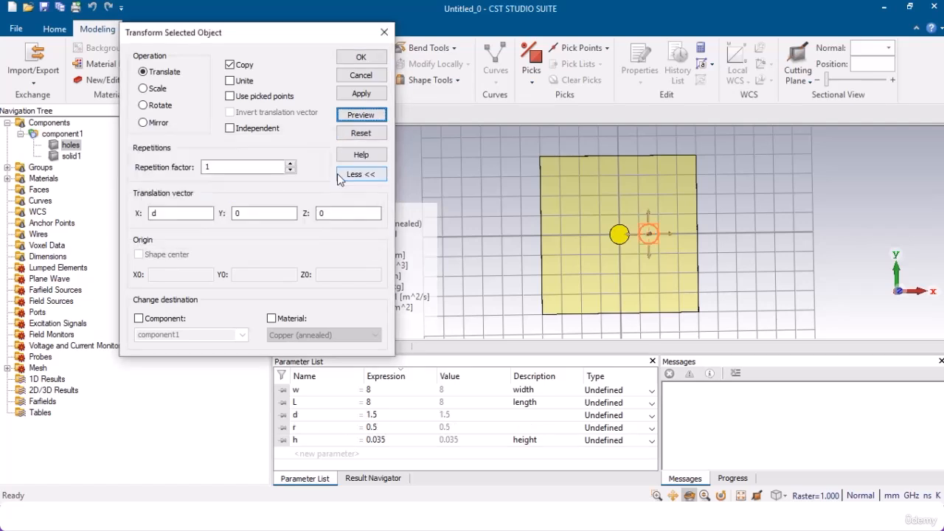
Step: Set the repetition factor to 2 and create the cylinder copies along X
{"action": "left_click", "coordinate": [291, 164]}
{"action": "left_click", "coordinate": [362, 58]}
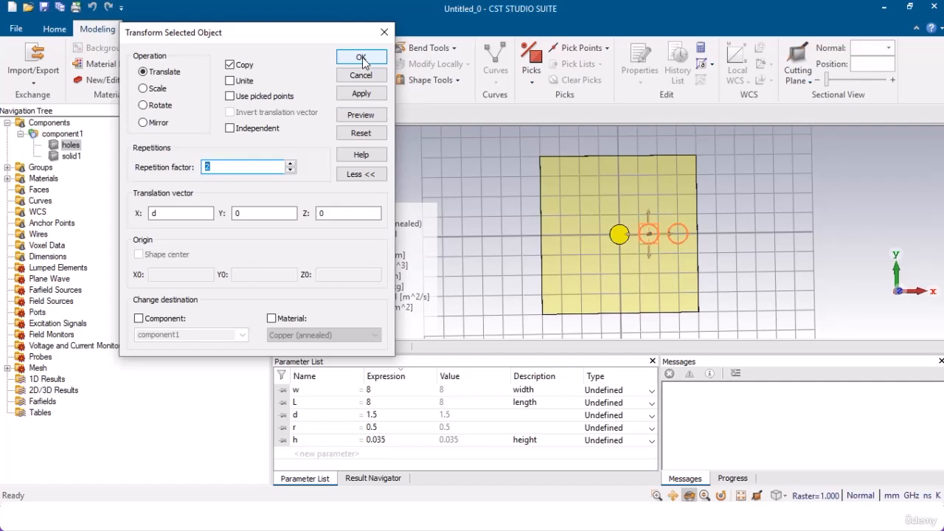
{"action": "left_click", "coordinate": [363, 58]}
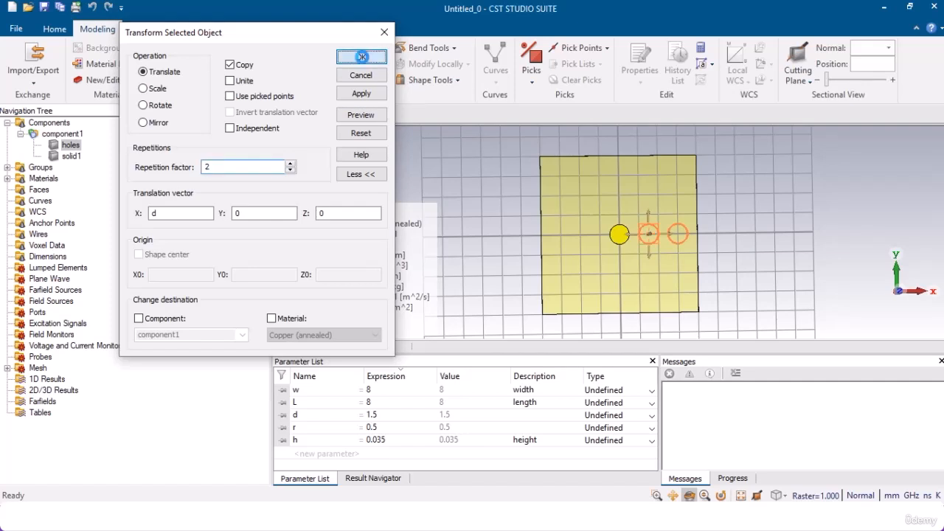
{"action": "left_click", "coordinate": [74, 135]}
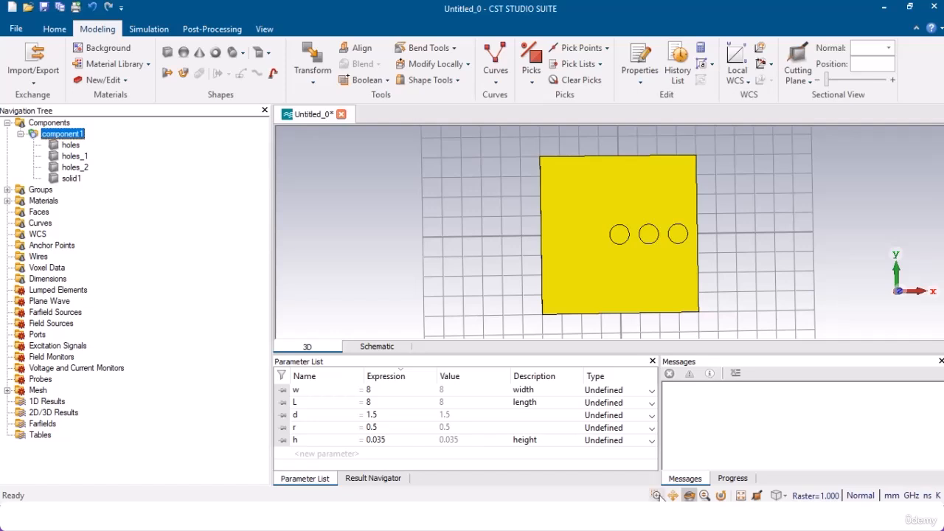
Step: Measure the gap between the centre cylinder and its nearest copy using their facing end points, and clear the picks
{"action": "left_click", "coordinate": [656, 495]}
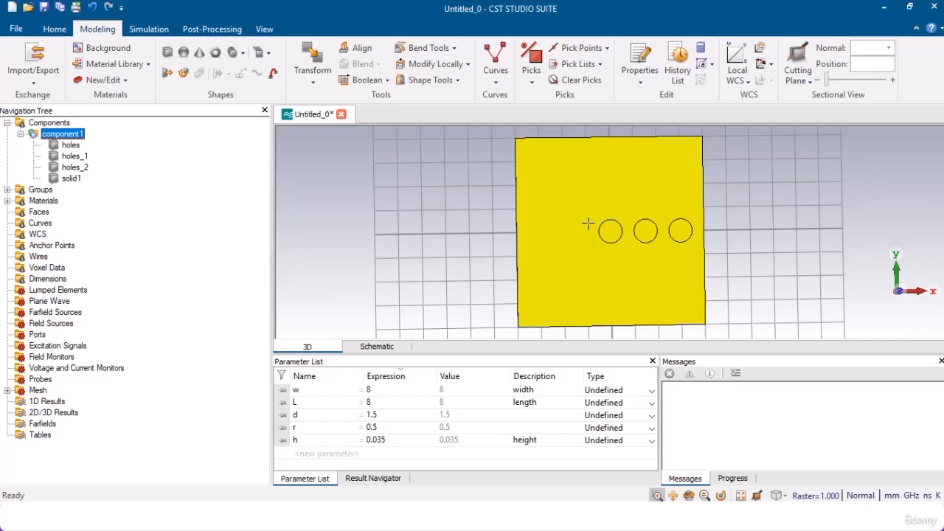
{"action": "left_click_drag", "start_coordinate": [588, 223], "coordinate": [760, 270]}
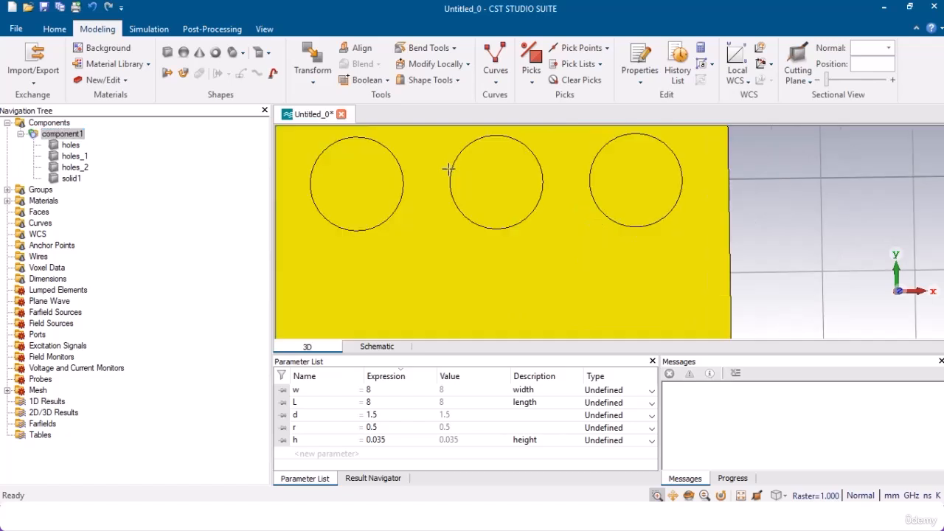
{"action": "left_click", "coordinate": [607, 49]}
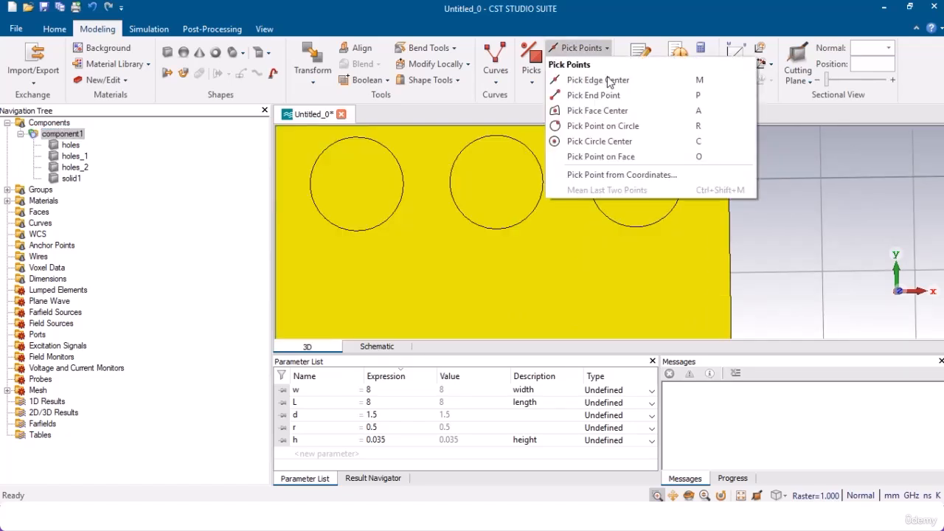
{"action": "left_click", "coordinate": [603, 97]}
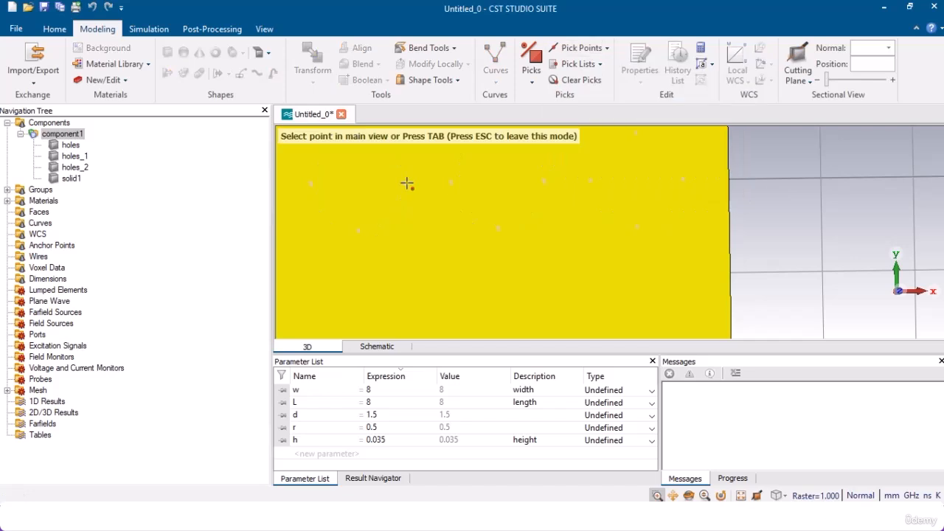
{"action": "left_click", "coordinate": [405, 183]}
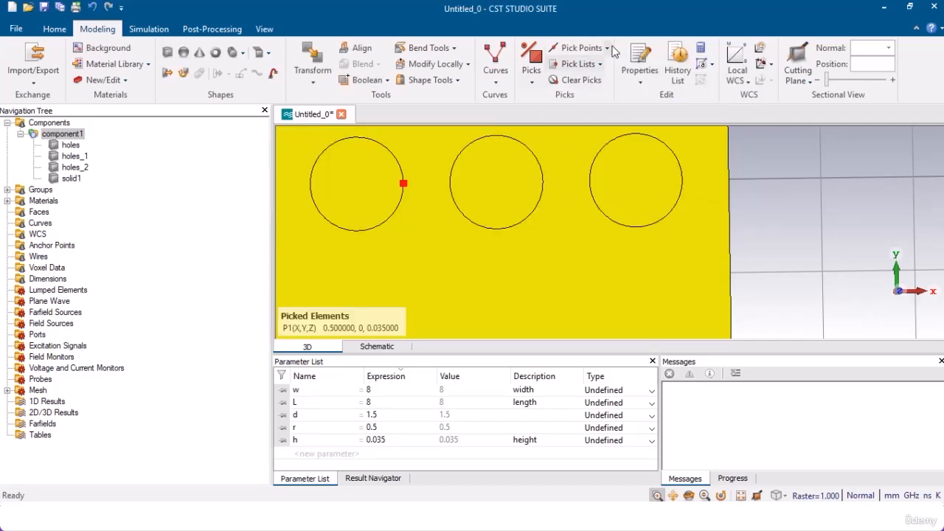
{"action": "left_click", "coordinate": [608, 48]}
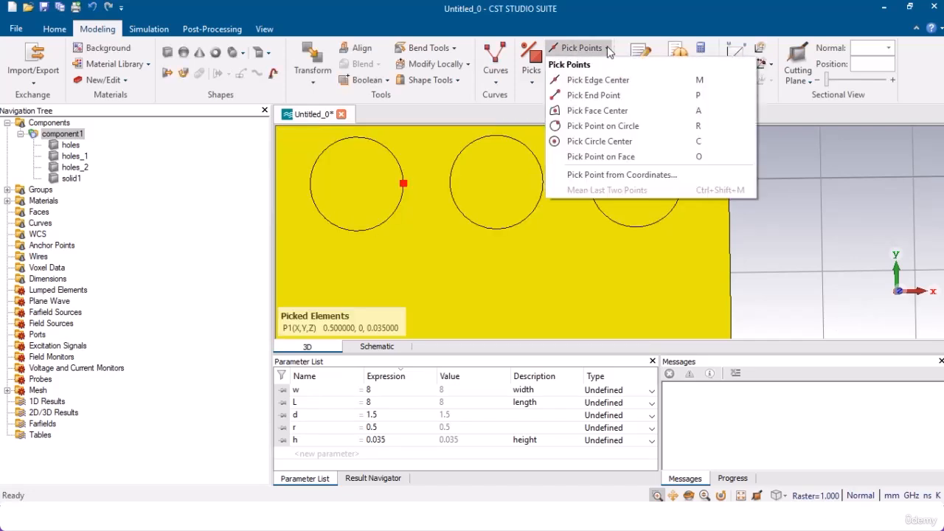
{"action": "left_click", "coordinate": [594, 95]}
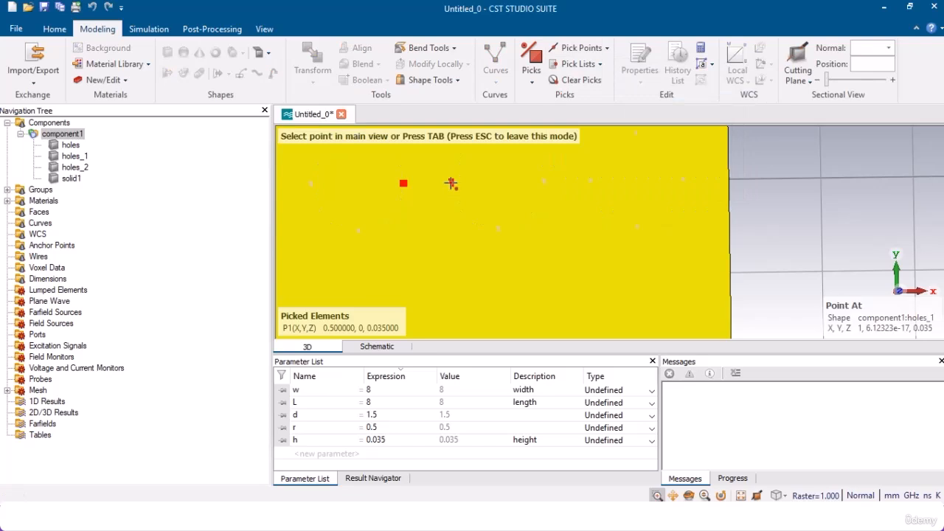
{"action": "left_click", "coordinate": [452, 183]}
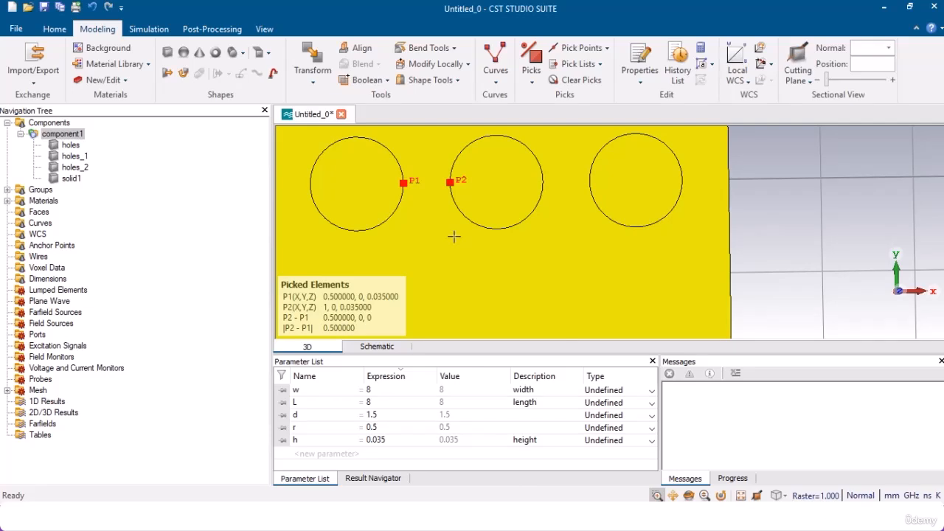
{"action": "left_click", "coordinate": [581, 81]}
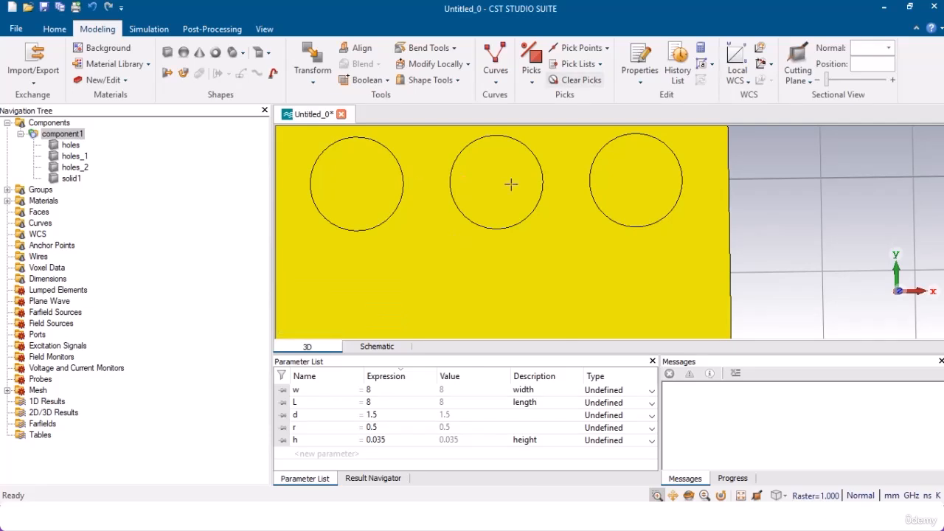
{"action": "key", "text": "space"}
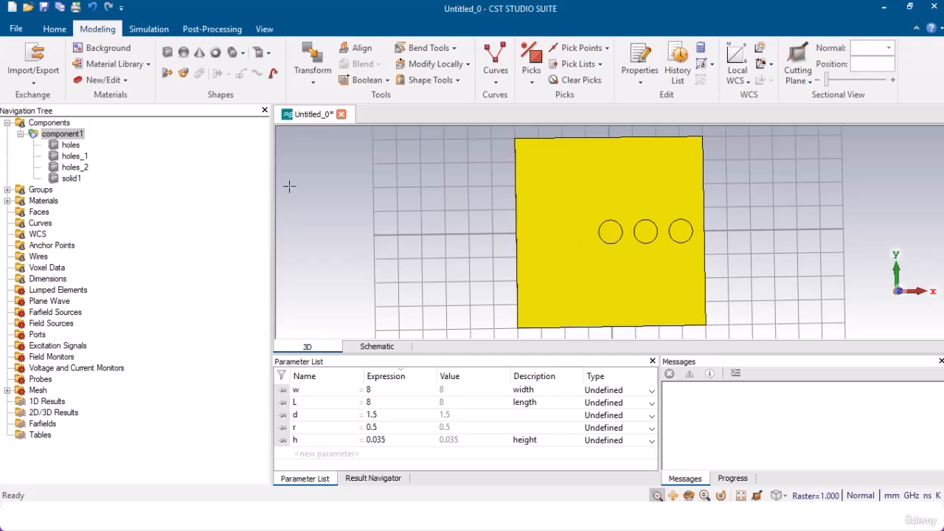
Step: Copy the centre cylinder twice in the negative X direction with an X translation of -d and a repetition factor of 2
{"action": "left_click", "coordinate": [71, 146]}
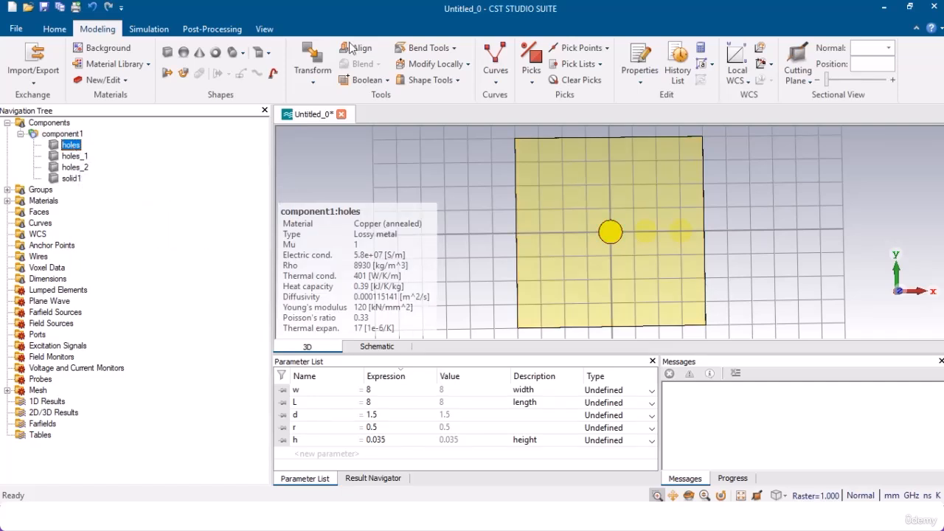
{"action": "left_click", "coordinate": [313, 82]}
{"action": "left_click", "coordinate": [322, 113]}
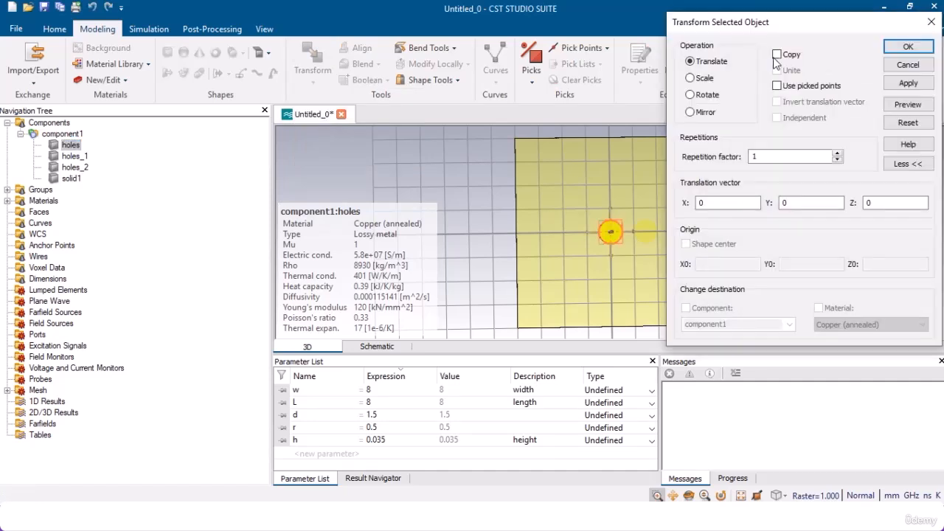
{"action": "left_click", "coordinate": [777, 54]}
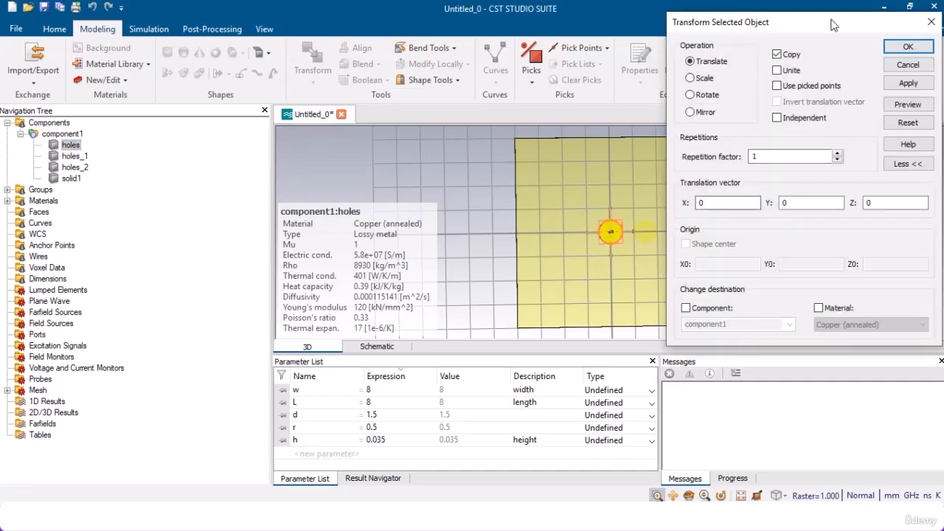
{"action": "left_click_drag", "start_coordinate": [833, 25], "coordinate": [266, 65]}
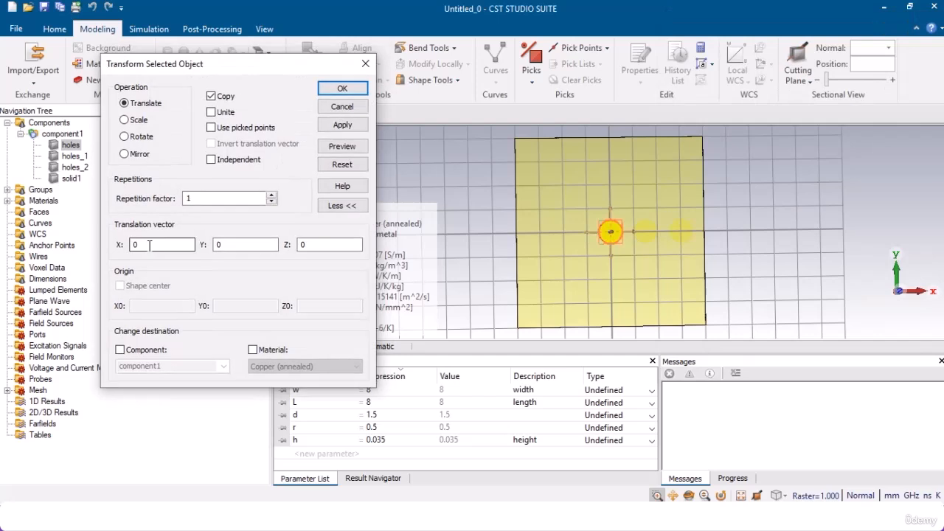
{"action": "double_click", "coordinate": [149, 245]}
{"action": "type", "text": "-d"}
{"action": "left_click", "coordinate": [340, 146]}
{"action": "left_click", "coordinate": [272, 195]}
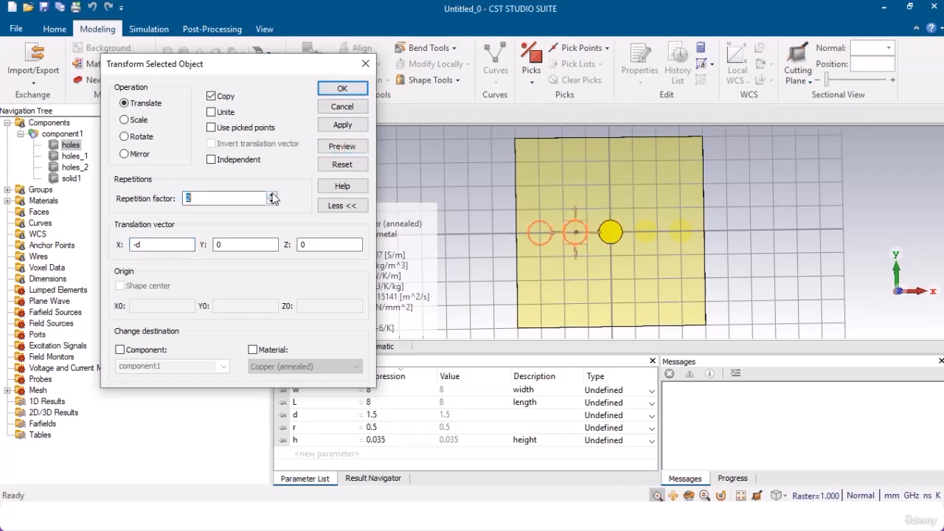
{"action": "left_click", "coordinate": [341, 88]}
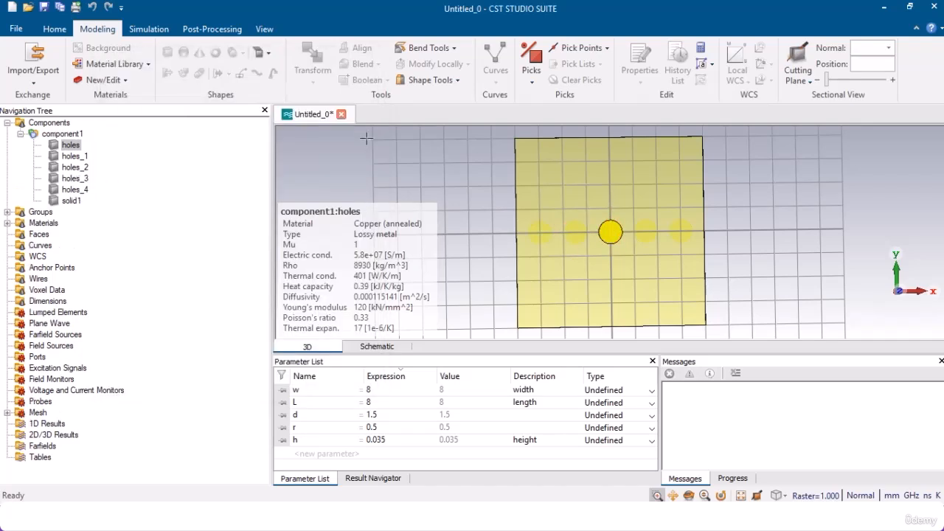
{"action": "left_click", "coordinate": [69, 135]}
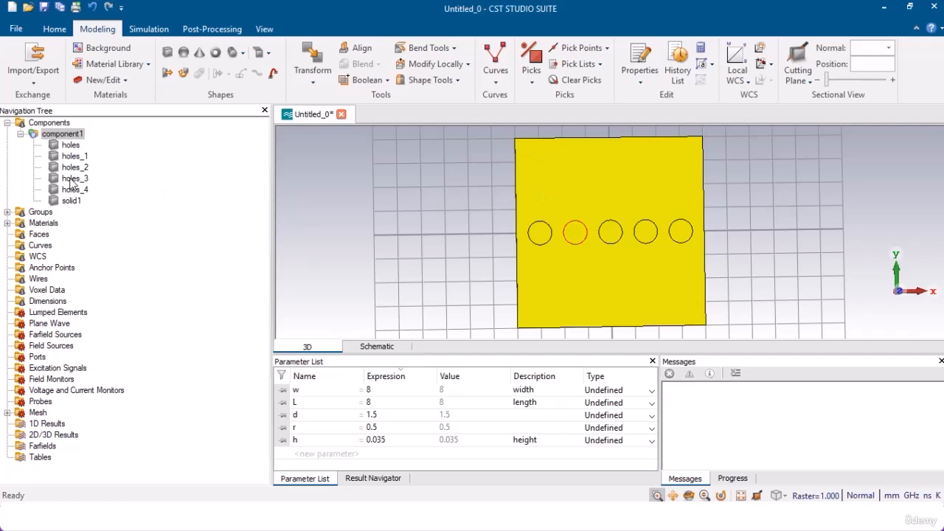
Step: Copy the row's outermost cylinder on the negative X side upward with a Y translation of d and a repetition factor of 2
{"action": "mouse_move", "coordinate": [77, 202]}
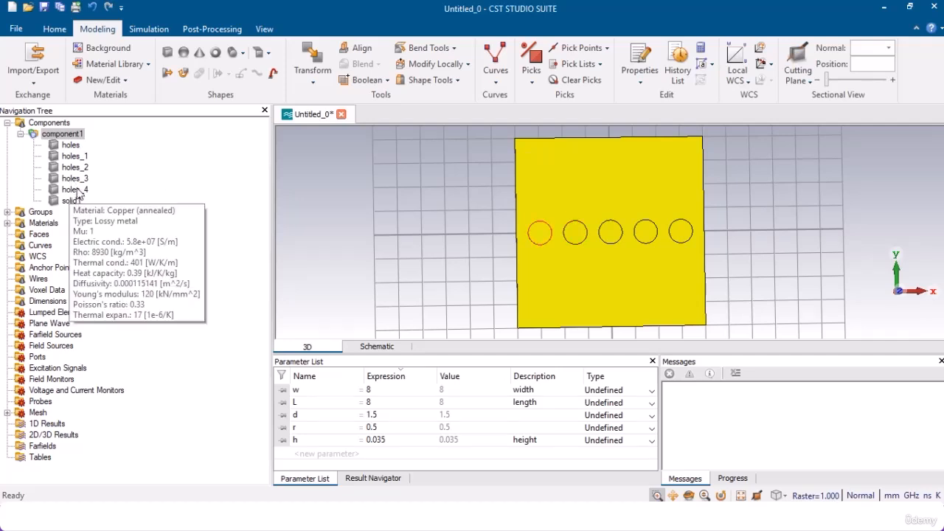
{"action": "left_click", "coordinate": [75, 192]}
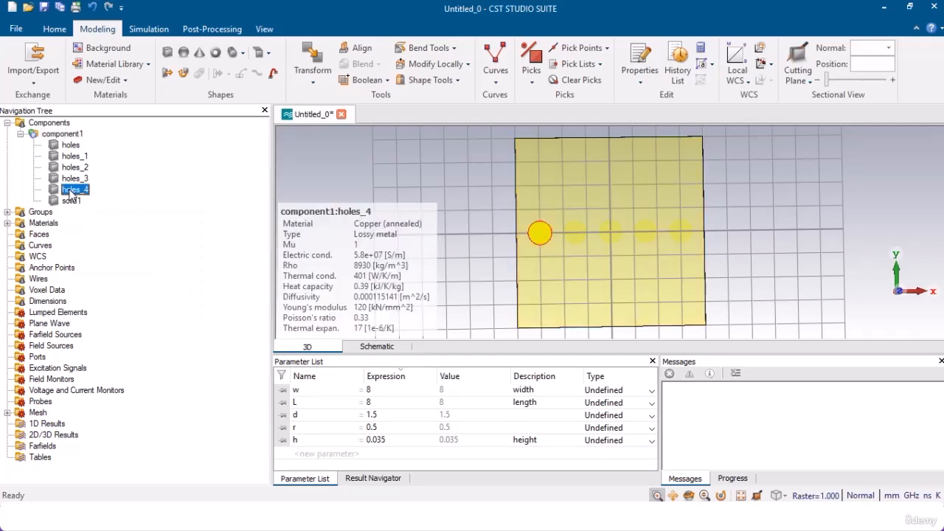
{"action": "left_click", "coordinate": [318, 83]}
{"action": "left_click", "coordinate": [330, 112]}
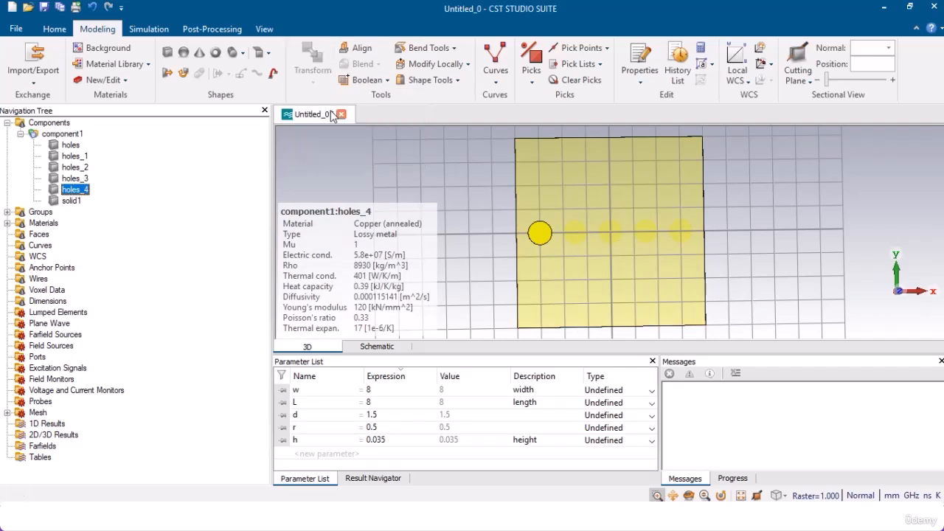
{"action": "left_click", "coordinate": [779, 55]}
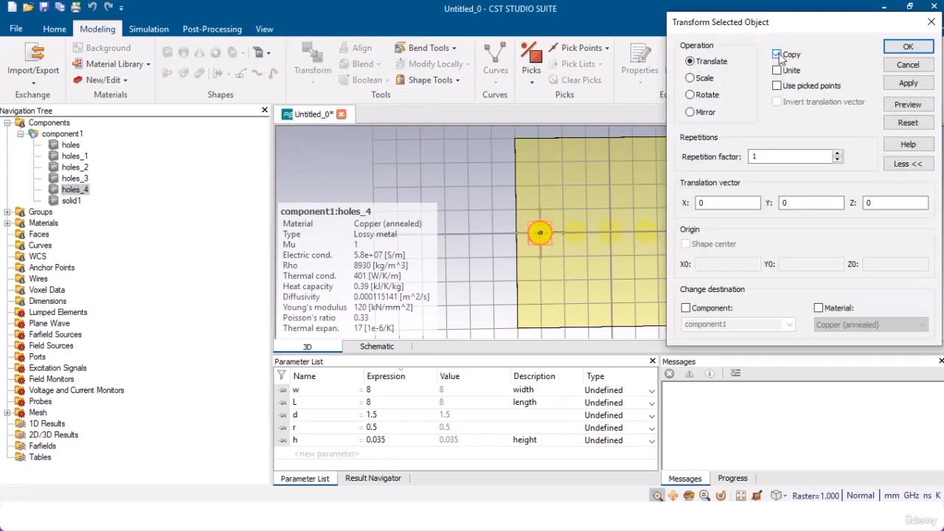
{"action": "left_click_drag", "start_coordinate": [800, 203], "coordinate": [681, 215]}
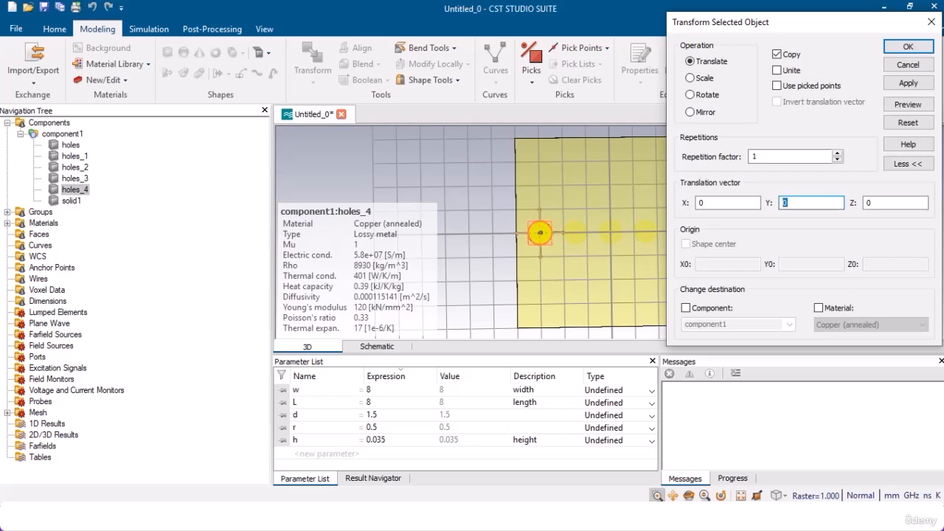
{"action": "type", "text": "d"}
{"action": "left_click_drag", "start_coordinate": [828, 33], "coordinate": [208, 7]}
{"action": "left_click", "coordinate": [325, 93]}
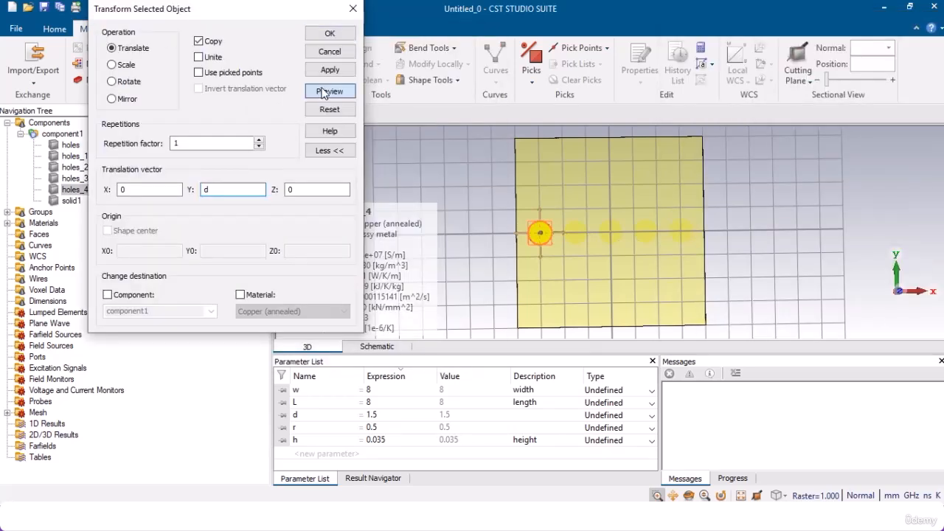
{"action": "left_click", "coordinate": [259, 139]}
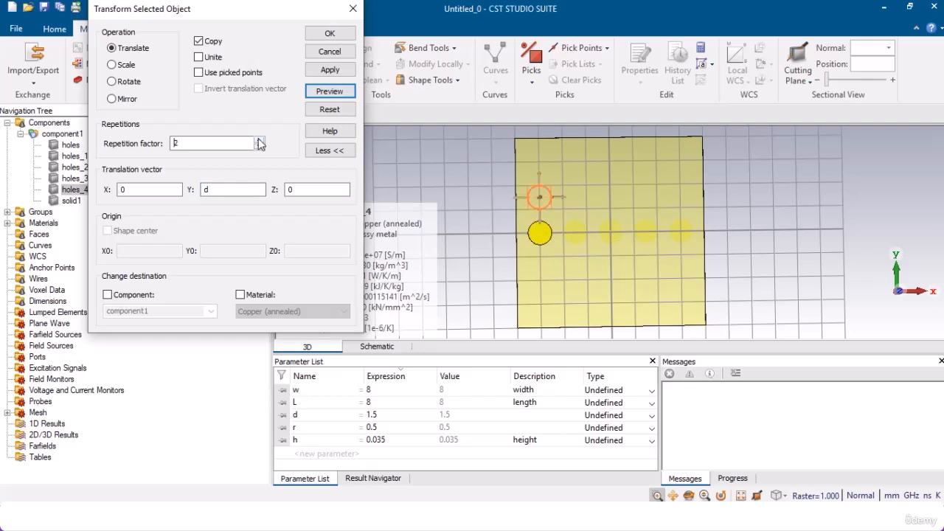
{"action": "left_click", "coordinate": [325, 71]}
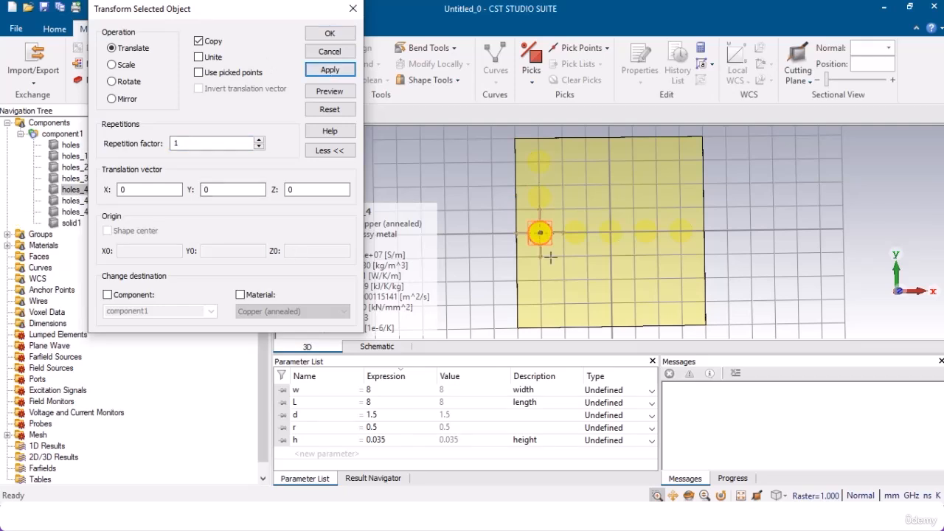
Step: Copy the same end cylinder, holes_4, downward with a Y translation of -d and a repetition factor of 2
{"action": "double_click", "coordinate": [213, 191]}
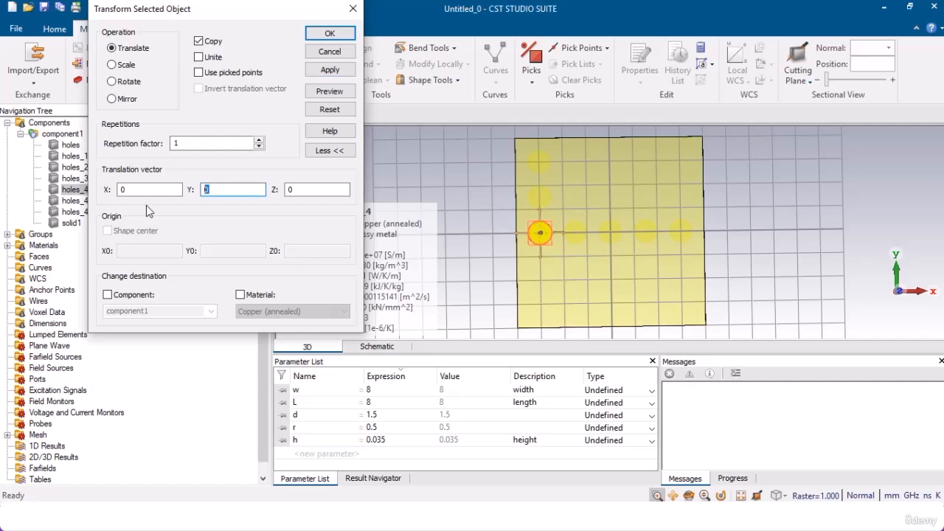
{"action": "type", "text": "-d"}
{"action": "left_click", "coordinate": [329, 91]}
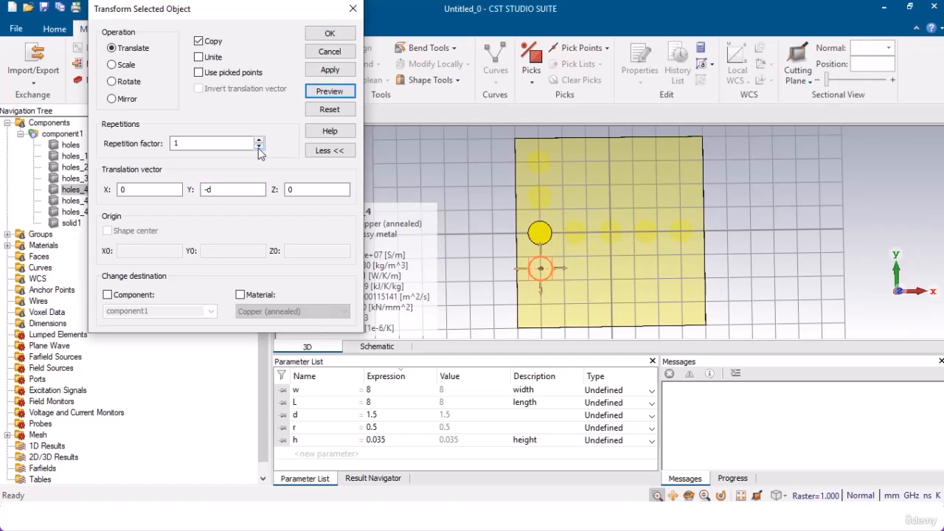
{"action": "left_click", "coordinate": [258, 146]}
{"action": "left_click", "coordinate": [258, 139]}
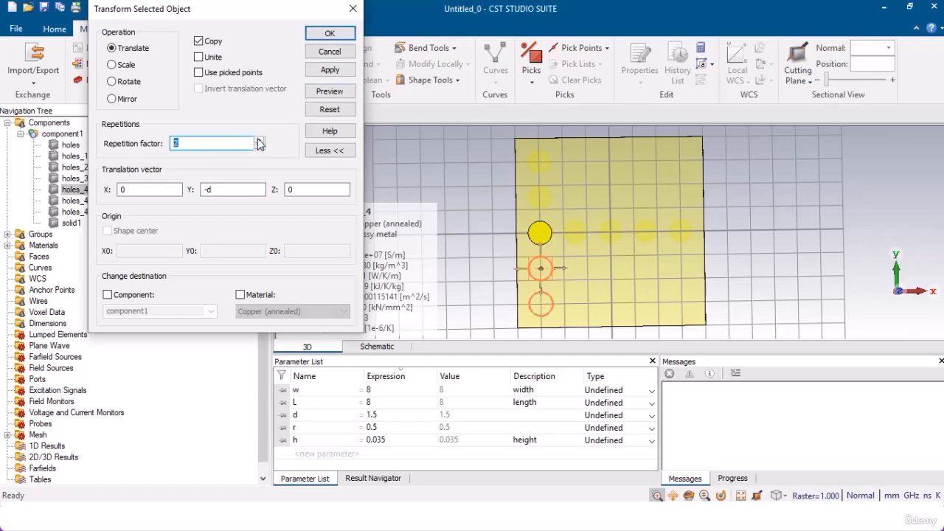
{"action": "left_click", "coordinate": [330, 34]}
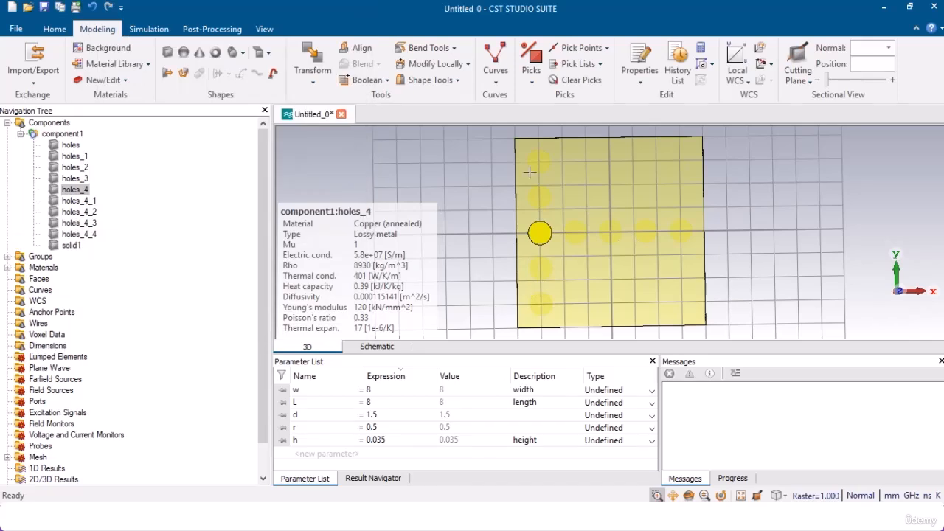
{"action": "left_click", "coordinate": [63, 134]}
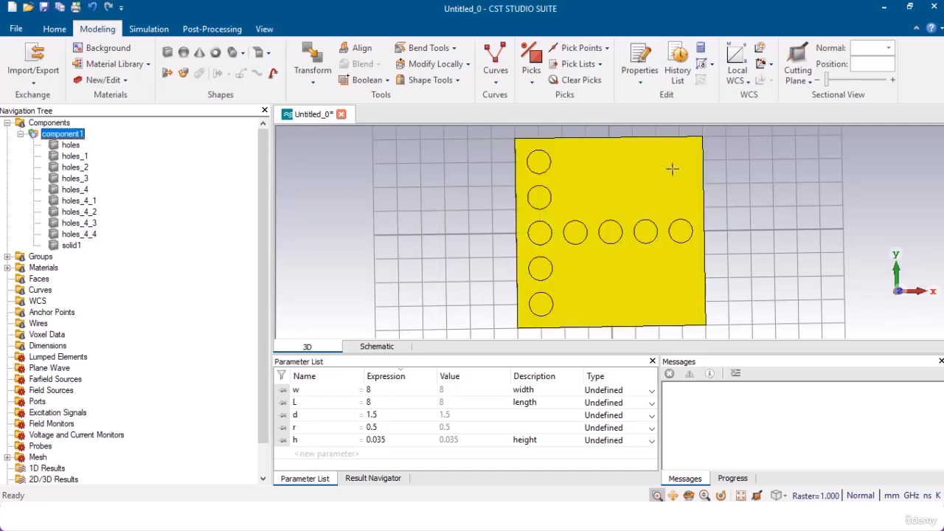
Step: Copy the positive X end cylinder, holes_2, upward with a Y translation of d and a repetition factor of 2
{"action": "left_click", "coordinate": [680, 231]}
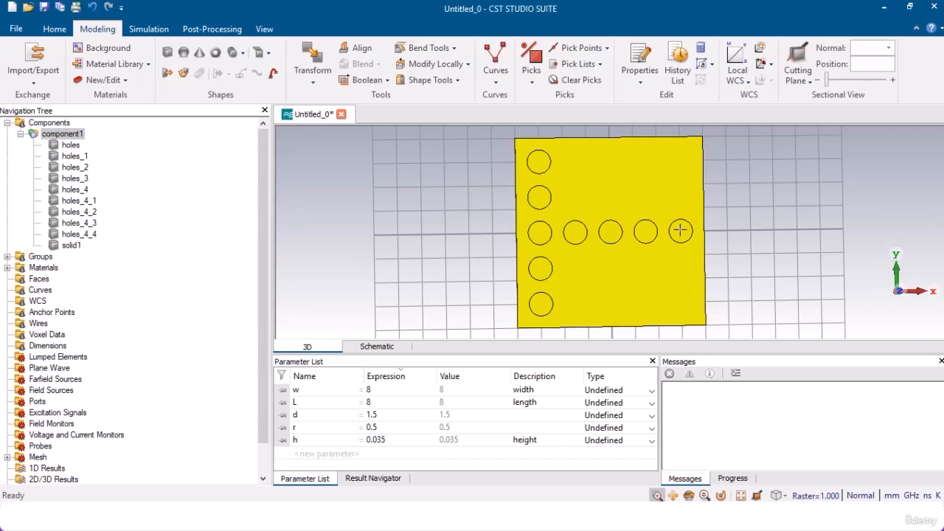
{"action": "left_click", "coordinate": [68, 169]}
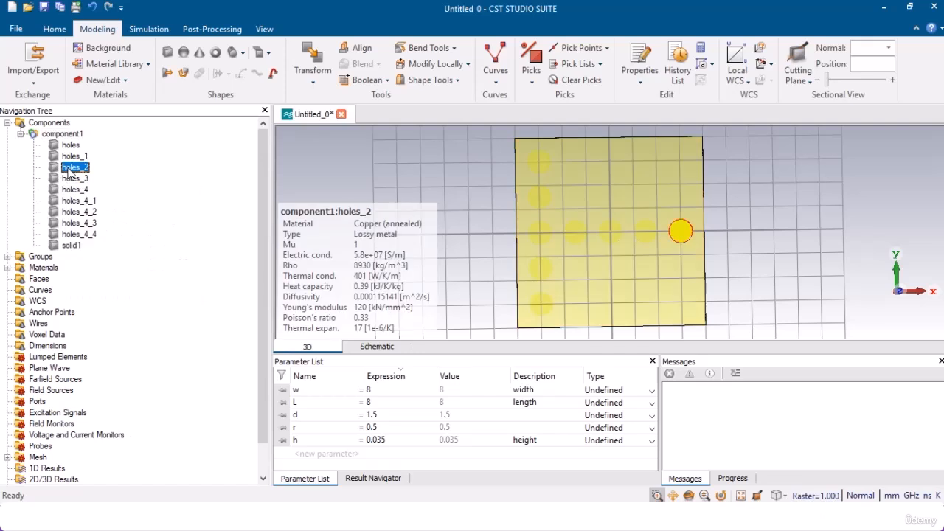
{"action": "left_click", "coordinate": [314, 87]}
{"action": "left_click", "coordinate": [328, 112]}
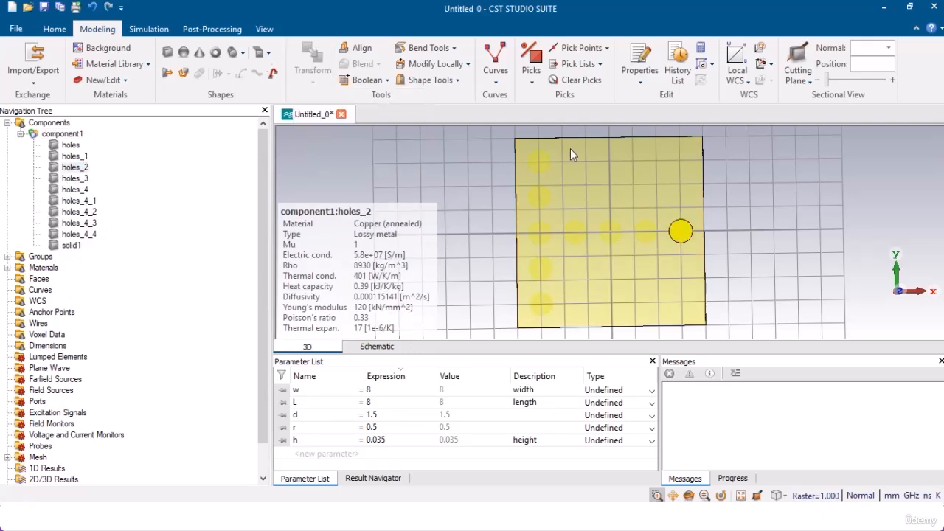
{"action": "left_click", "coordinate": [783, 56]}
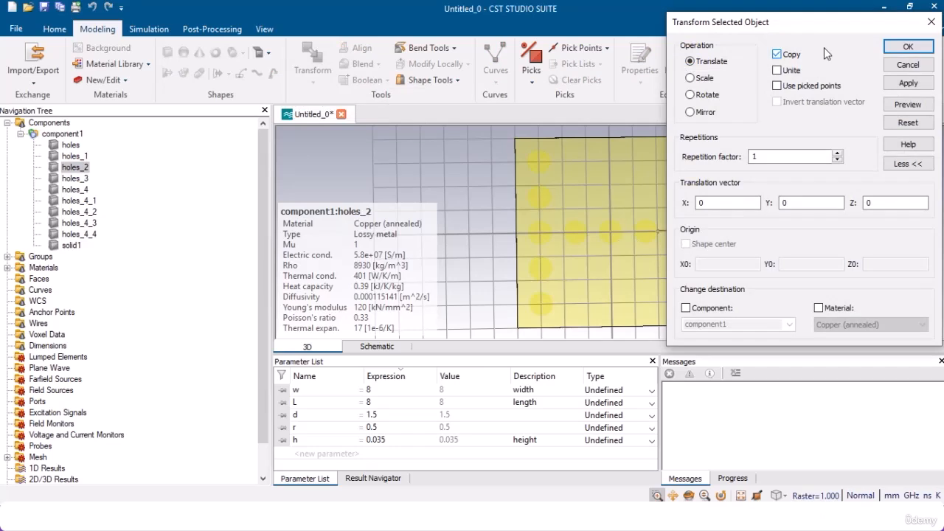
{"action": "left_click_drag", "start_coordinate": [843, 24], "coordinate": [261, 26]}
{"action": "double_click", "coordinate": [216, 205]}
{"action": "type", "text": "d"}
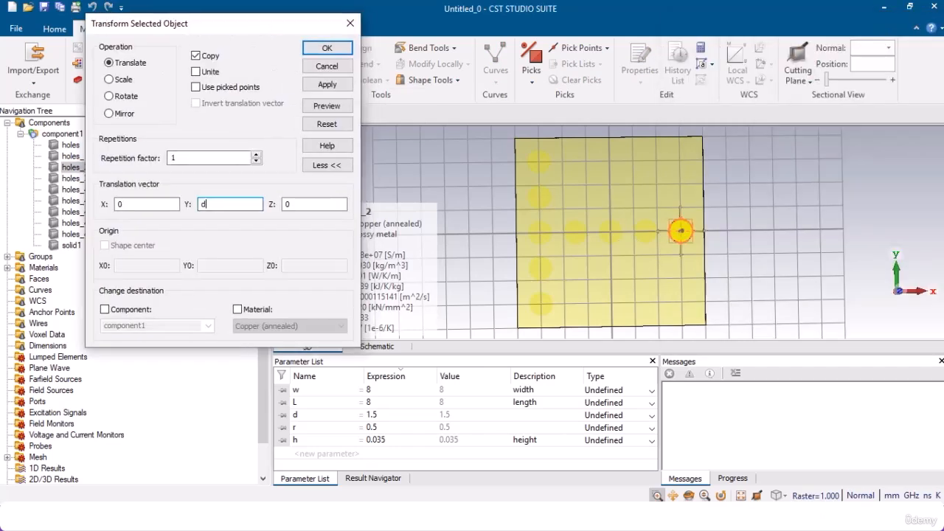
{"action": "left_click", "coordinate": [257, 154]}
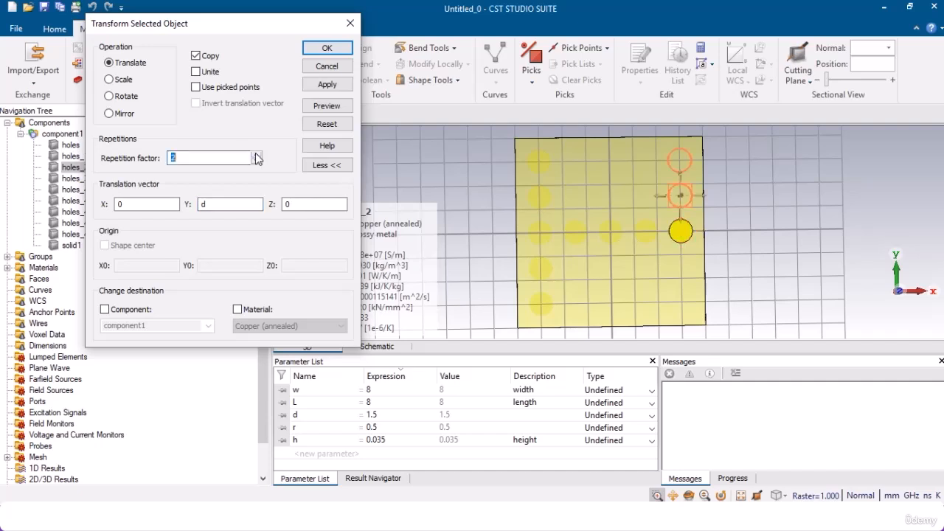
{"action": "left_click", "coordinate": [323, 107]}
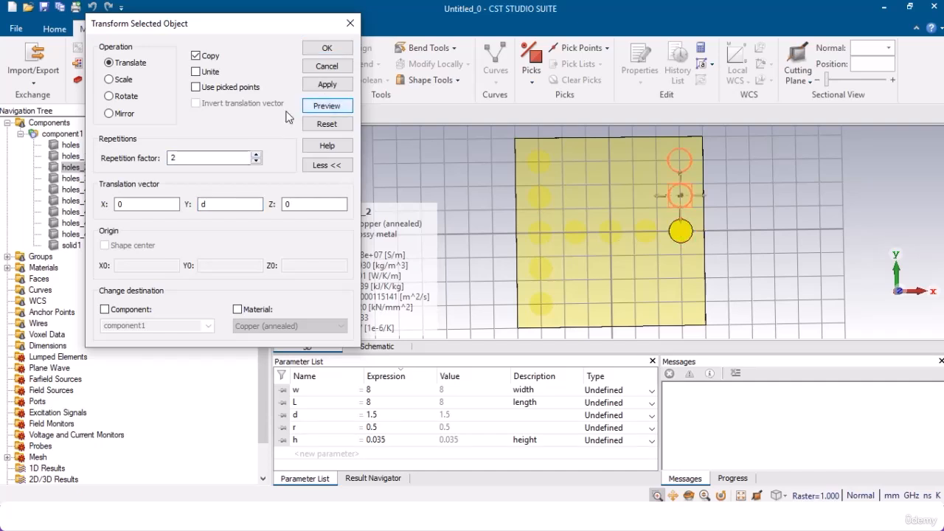
{"action": "left_click", "coordinate": [326, 85]}
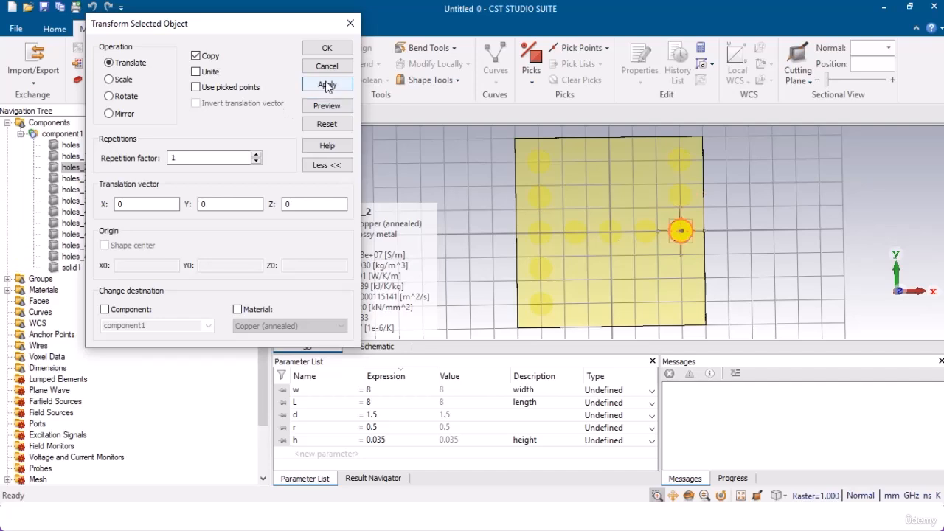
Step: Copy cylinder holes_2 downward with a Y translation of -d and a repetition factor of 2
{"action": "double_click", "coordinate": [223, 204]}
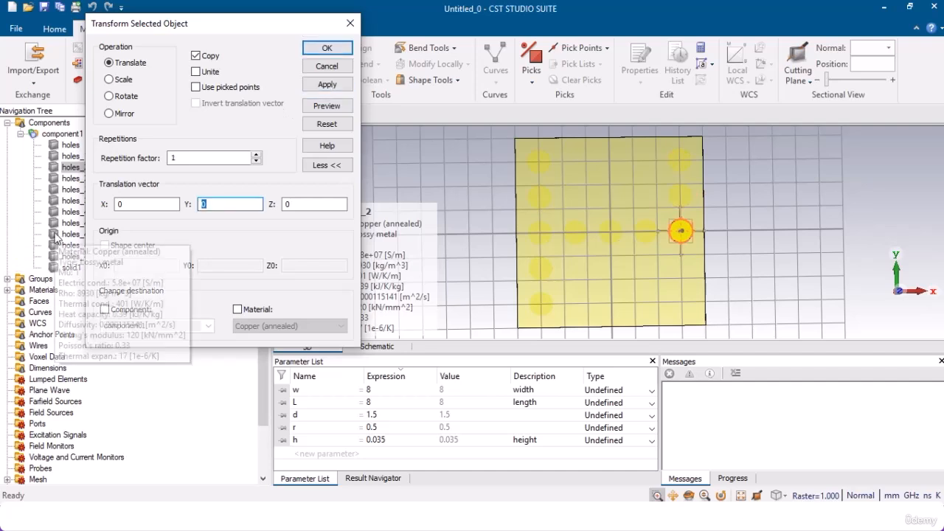
{"action": "type", "text": "-d"}
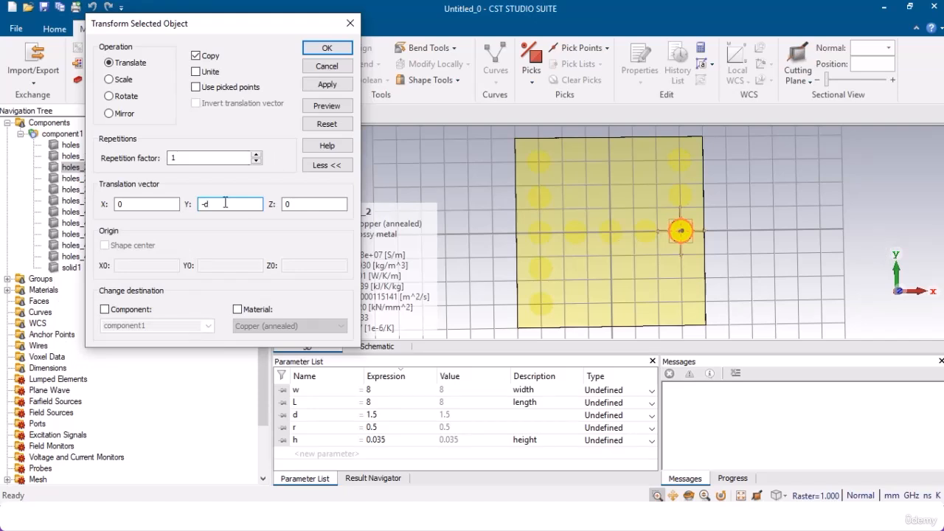
{"action": "left_click", "coordinate": [327, 108]}
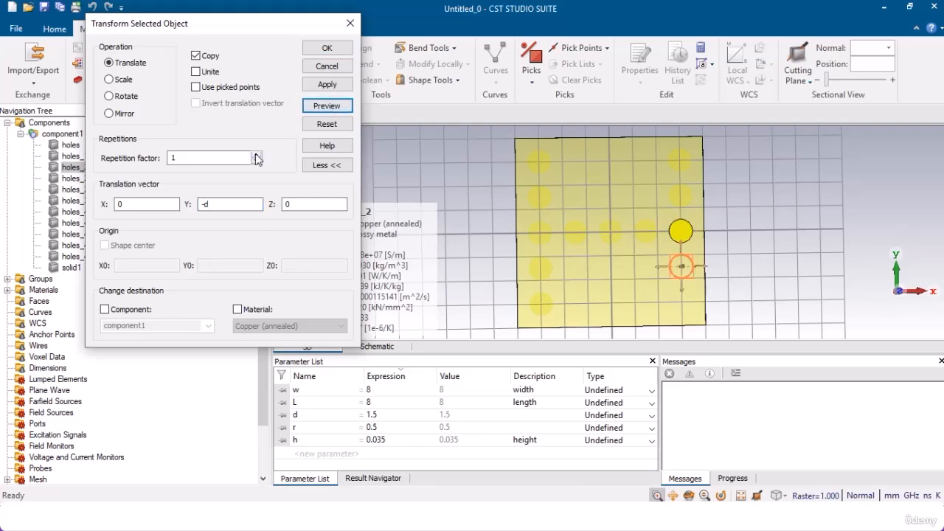
{"action": "left_click", "coordinate": [256, 155]}
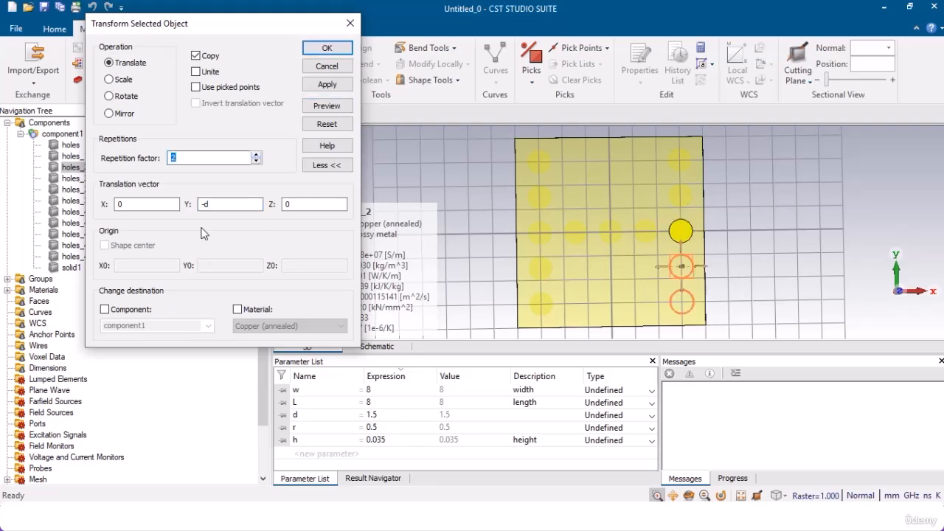
{"action": "left_click", "coordinate": [326, 49]}
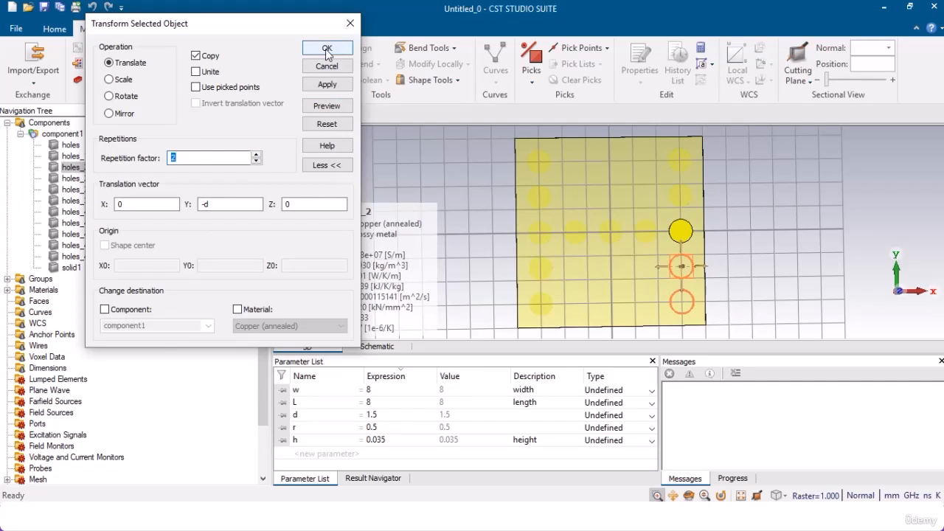
{"action": "left_click", "coordinate": [62, 133]}
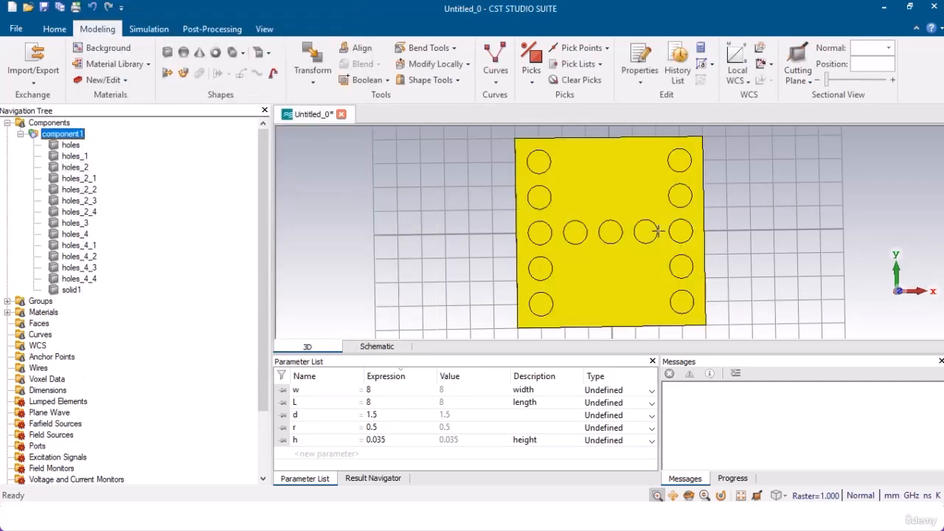
{"action": "left_click", "coordinate": [689, 495]}
{"action": "left_click_drag", "start_coordinate": [708, 316], "coordinate": [656, 279]}
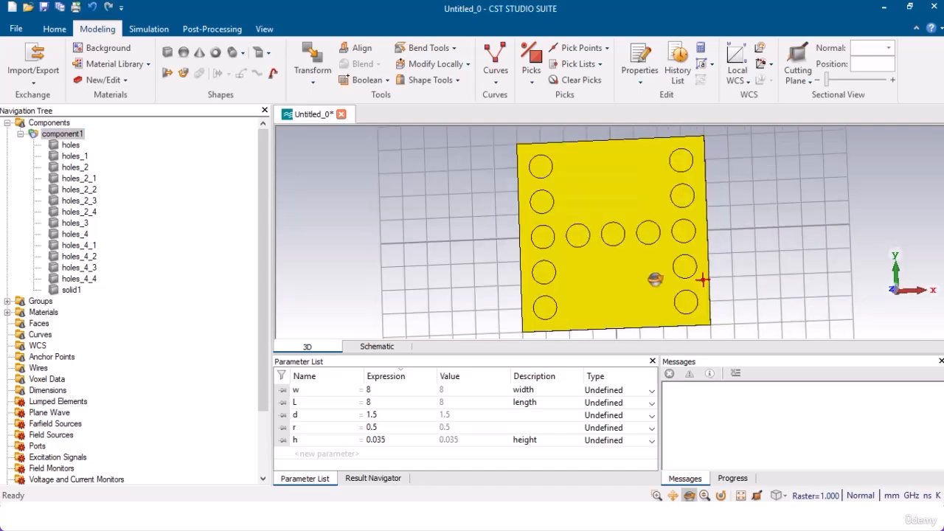
Step: Subtract all the hole cylinders, from holes through holes_4_4, from the copper sheet solid1 with a Boolean Subtract
{"action": "left_click", "coordinate": [71, 290]}
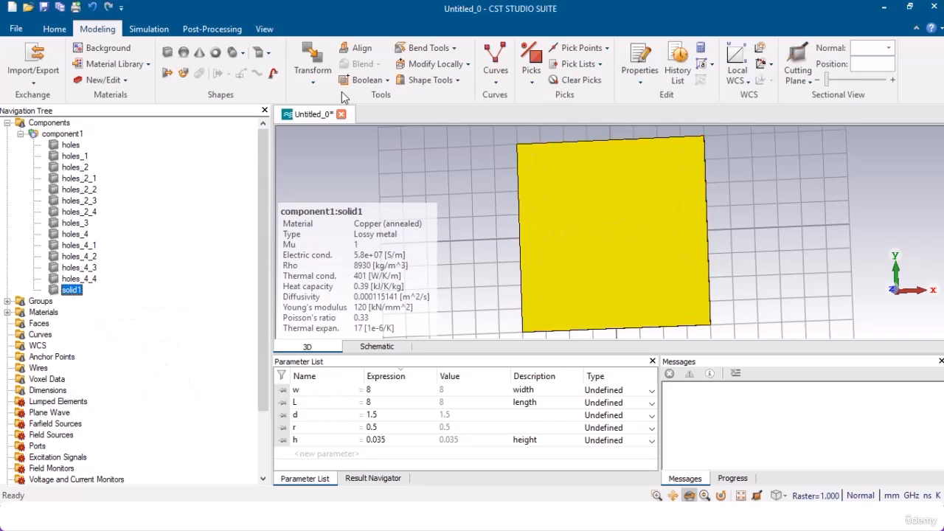
{"action": "left_click", "coordinate": [386, 81]}
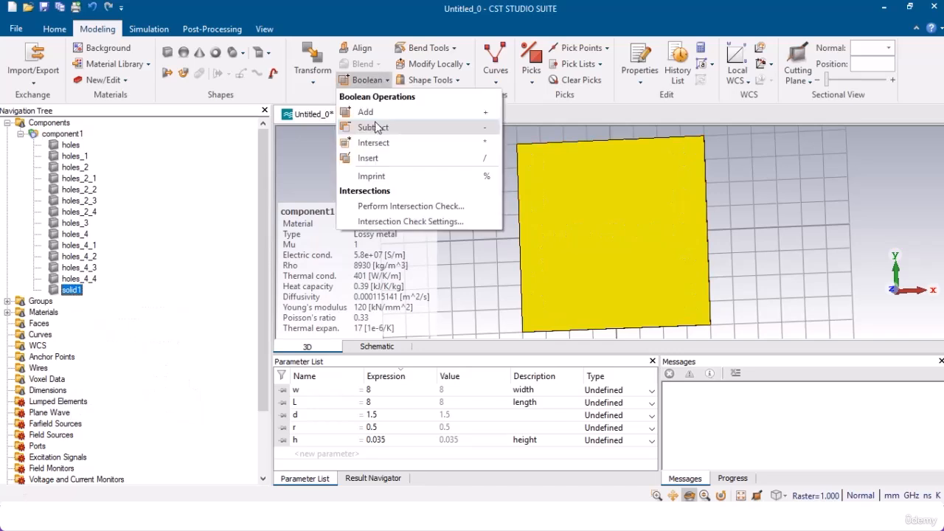
{"action": "left_click", "coordinate": [379, 127]}
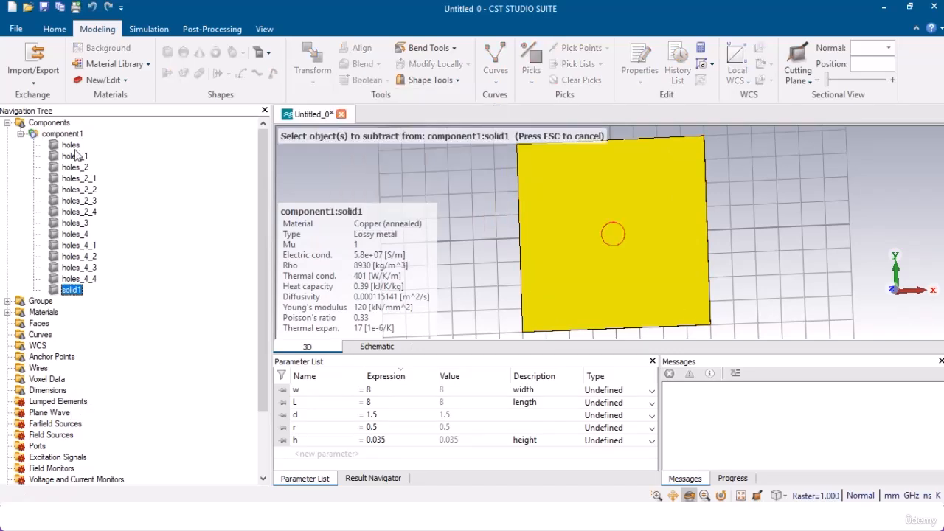
{"action": "left_click", "coordinate": [70, 146]}
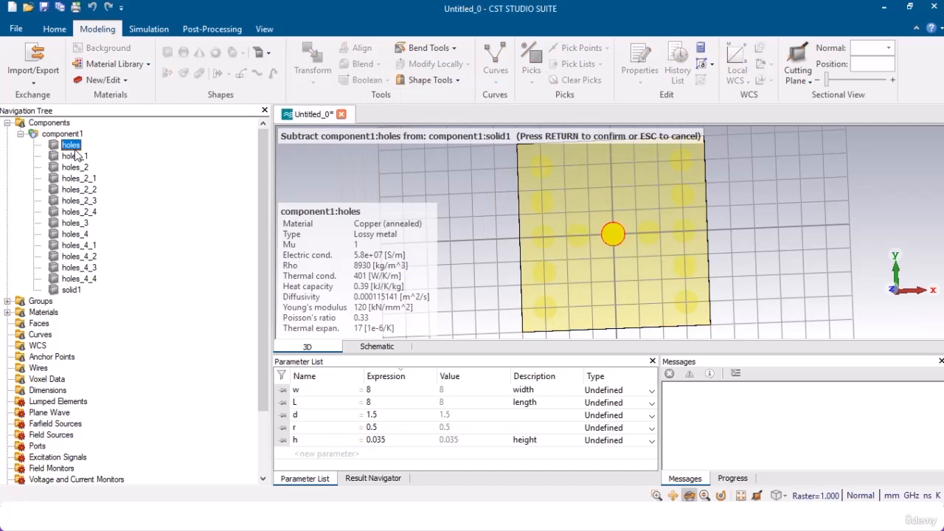
{"action": "key", "text": "shift+Down"}
{"action": "key", "text": "shift+Down"}
{"action": "key", "text": "shift+Down"}
{"action": "key", "text": "shift+Down"}
{"action": "key", "text": "shift+Down"}
{"action": "key", "text": "shift+Down"}
{"action": "key", "text": "shift+Down"}
{"action": "key", "text": "shift+Down"}
{"action": "key", "text": "shift+Down"}
{"action": "key", "text": "shift+Down"}
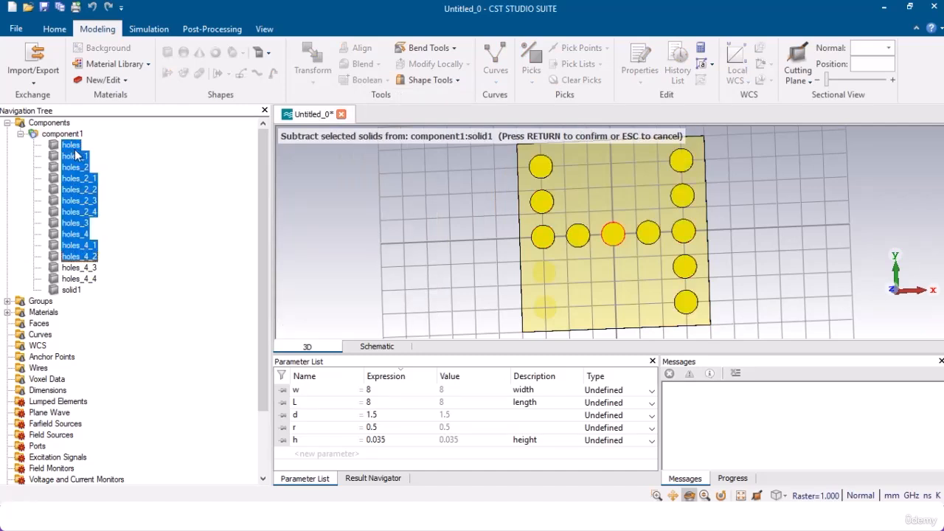
{"action": "key", "text": "shift+Down"}
{"action": "key", "text": "shift+Down"}
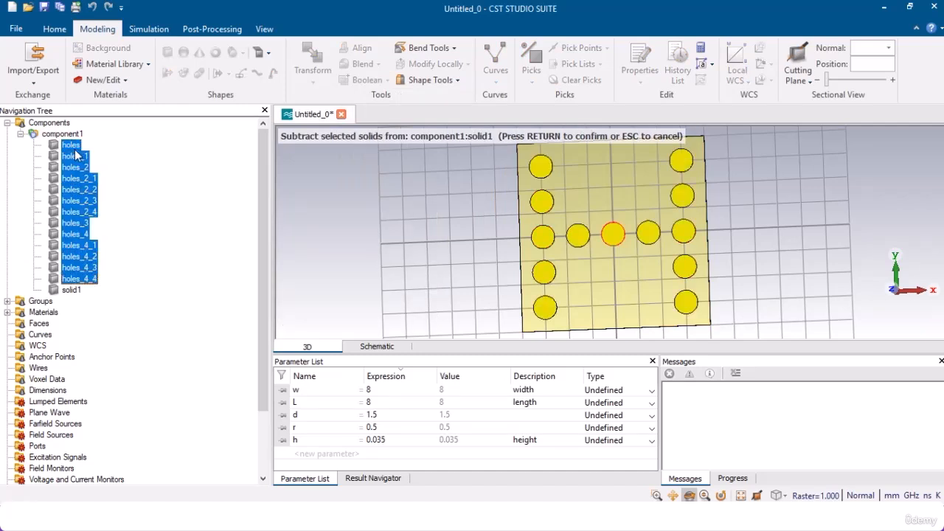
{"action": "key", "text": "Return"}
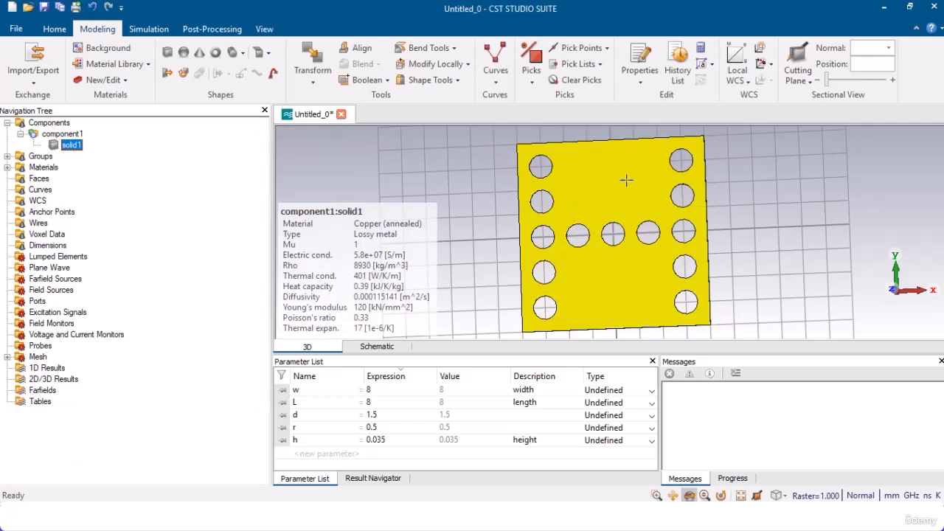
Step: Set the parameters w and L to 10 and run a Parametric Update to rebuild the perforated sheet
{"action": "mouse_move", "coordinate": [715, 216]}
{"action": "left_mouse_down"}
{"action": "mouse_move", "coordinate": [111, 300]}
{"action": "mouse_move", "coordinate": [749, 256]}
{"action": "mouse_move", "coordinate": [829, 259]}
{"action": "mouse_move", "coordinate": [876, 299]}
{"action": "mouse_move", "coordinate": [634, 302]}
{"action": "mouse_move", "coordinate": [550, 234]}
{"action": "mouse_move", "coordinate": [613, 233]}
{"action": "mouse_move", "coordinate": [582, 318]}
{"action": "mouse_move", "coordinate": [526, 286]}
{"action": "left_mouse_up"}
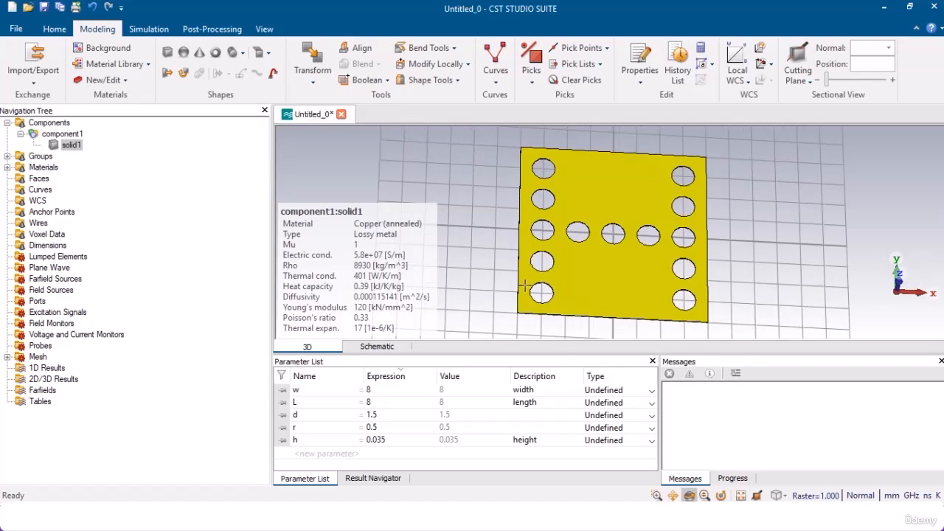
{"action": "double_click", "coordinate": [375, 392]}
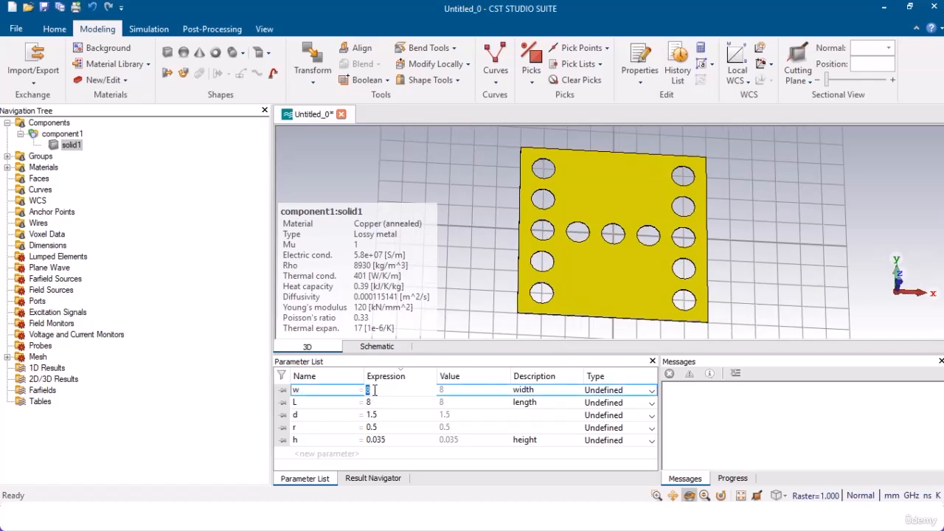
{"action": "type", "text": "10"}
{"action": "double_click", "coordinate": [374, 402]}
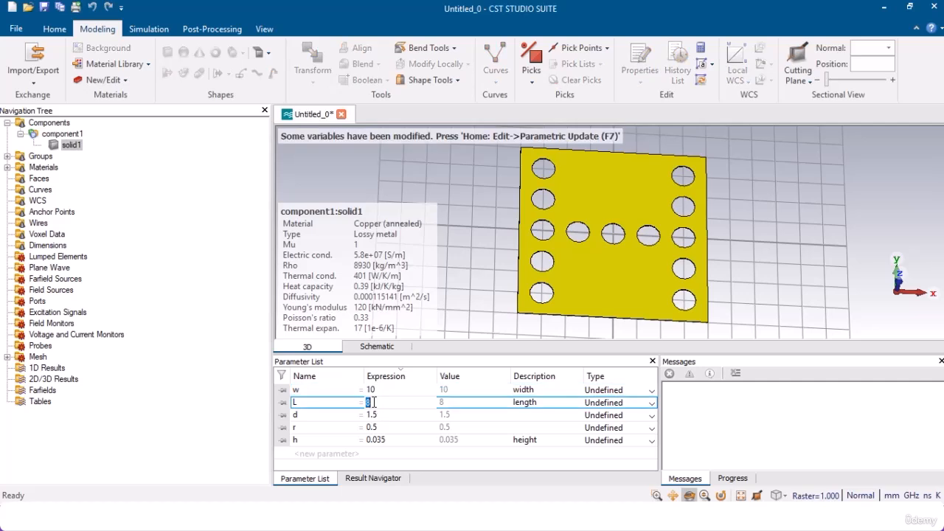
{"action": "type", "text": "10"}
{"action": "key", "text": "Return"}
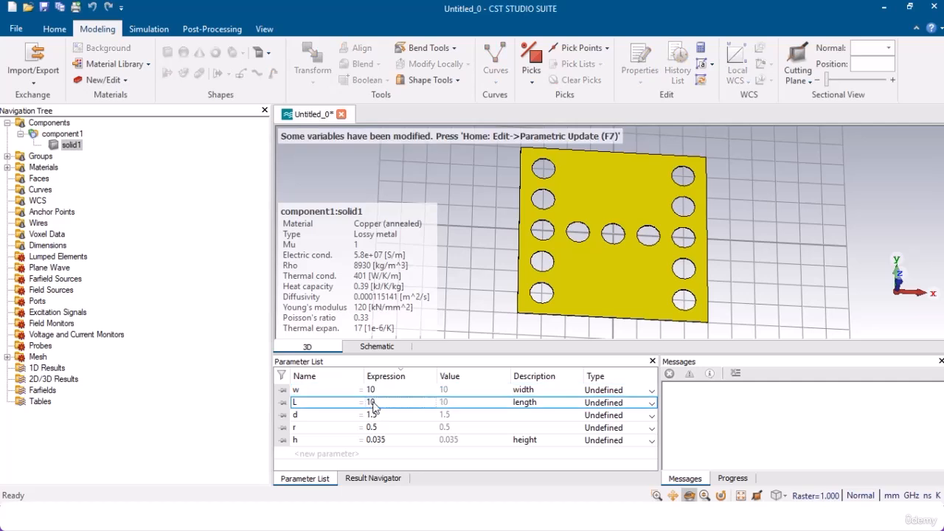
{"action": "left_click", "coordinate": [53, 29]}
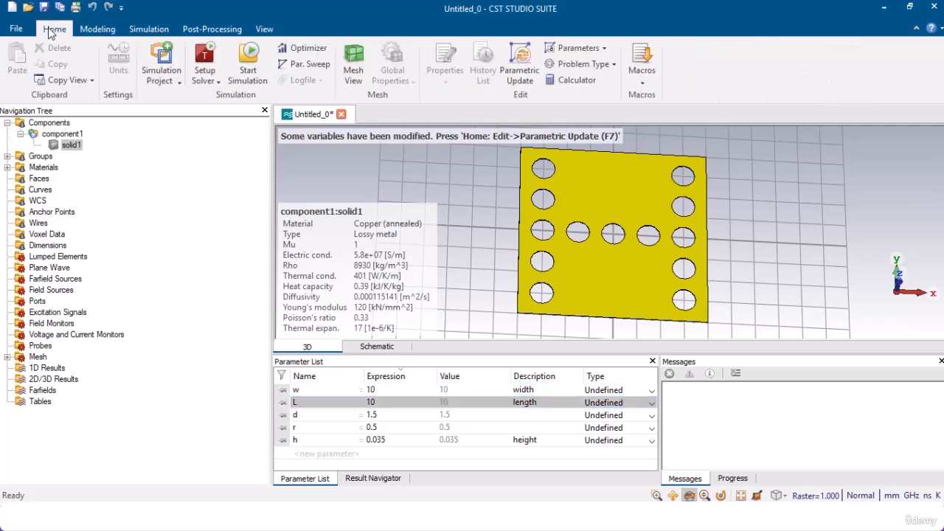
{"action": "left_click", "coordinate": [517, 61]}
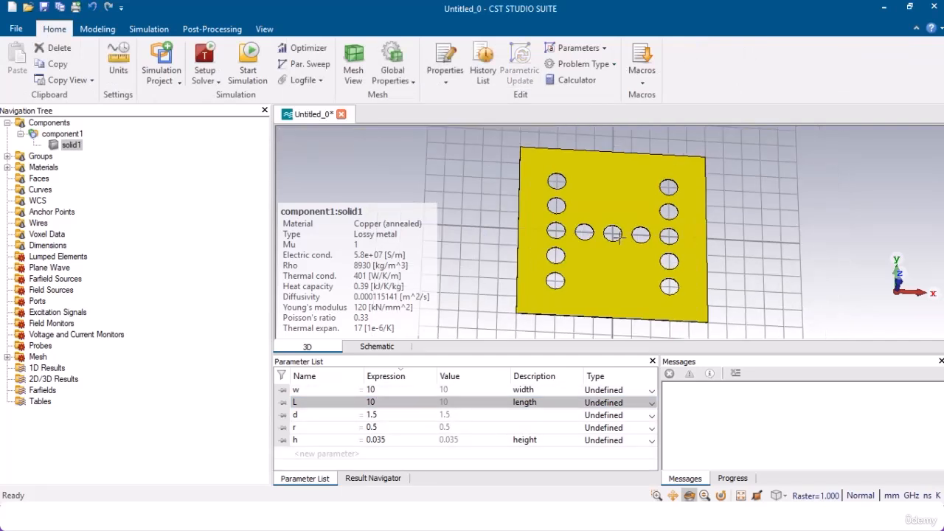
Step: Select the expression of the radius parameter r
{"action": "left_click", "coordinate": [378, 417]}
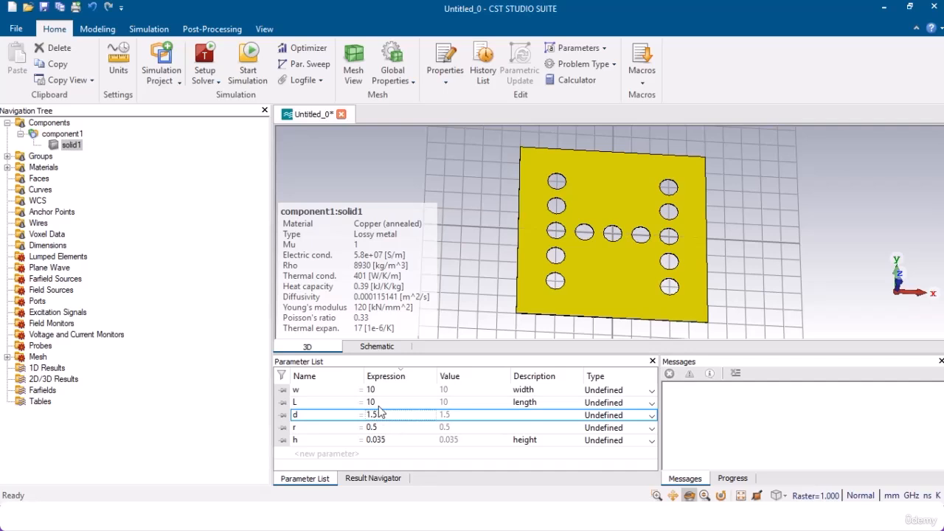
{"action": "left_click", "coordinate": [385, 429]}
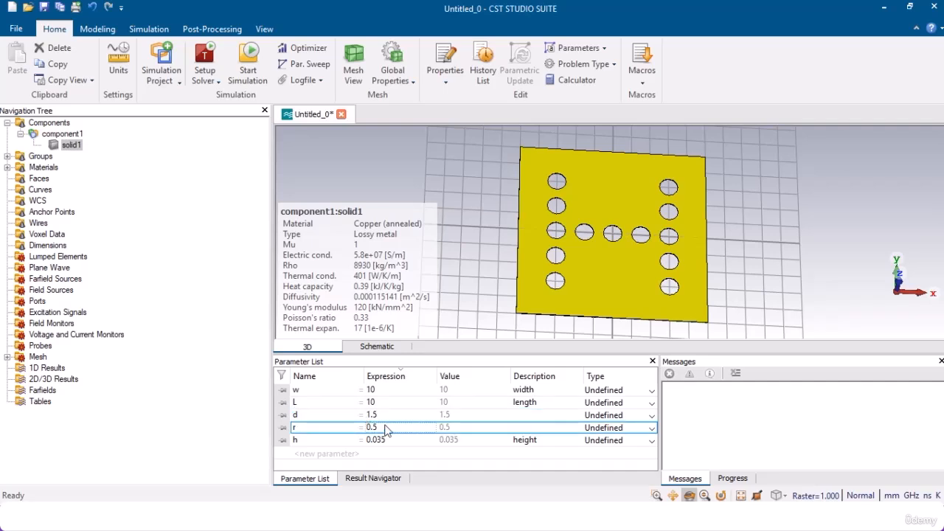